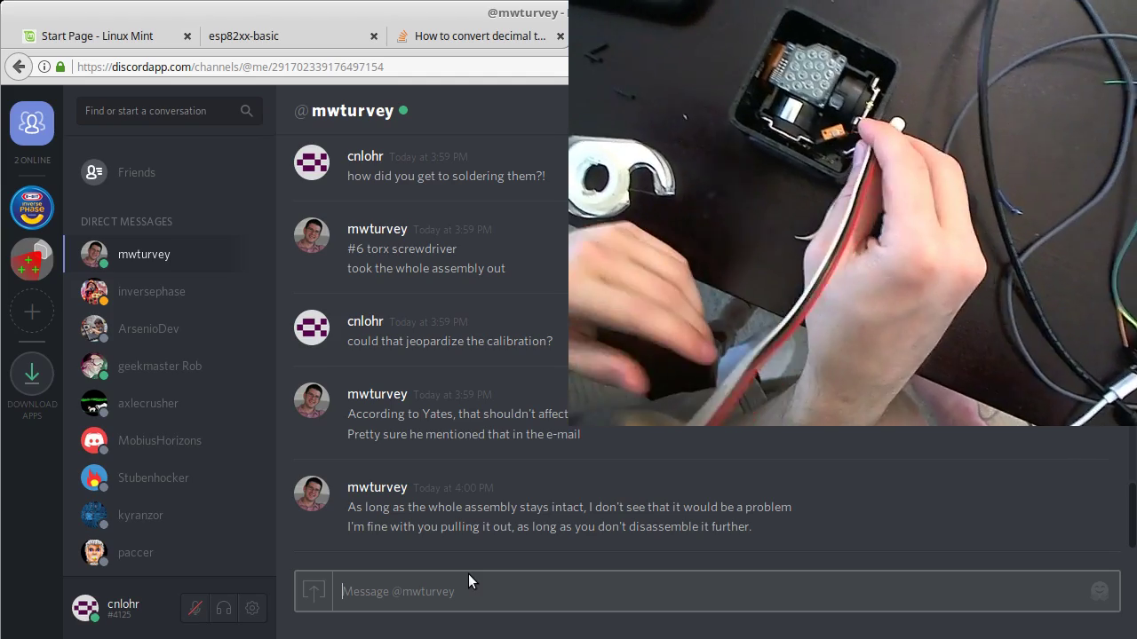
# Start a reply in the Discord direct-message chat
pyautogui.click(468, 573)
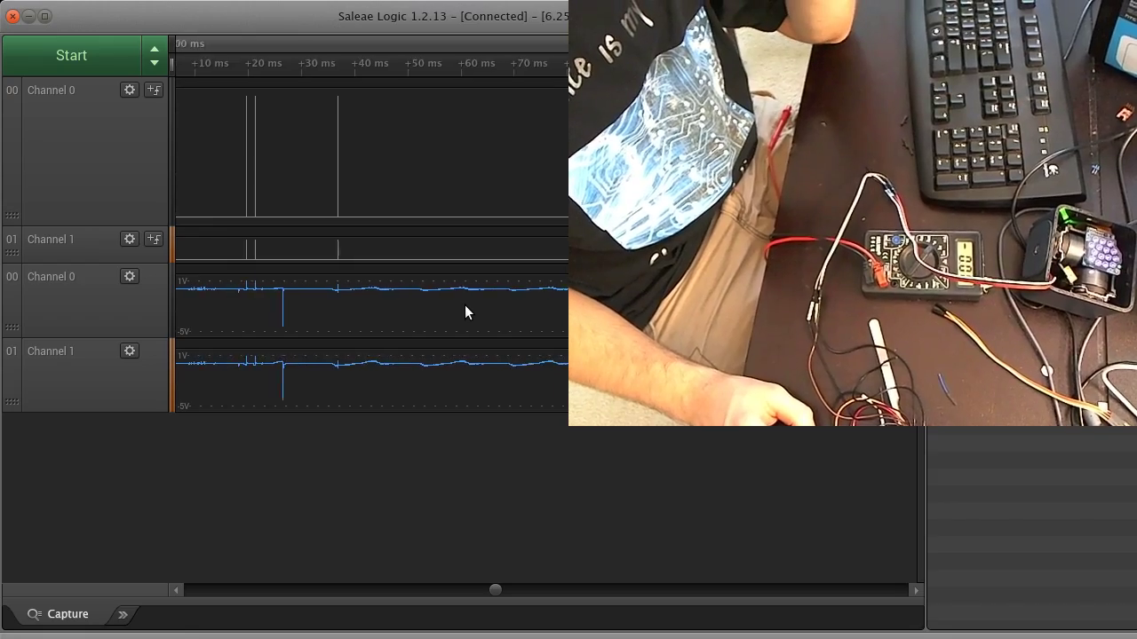
pyautogui.scroll(-5, 465, 304)
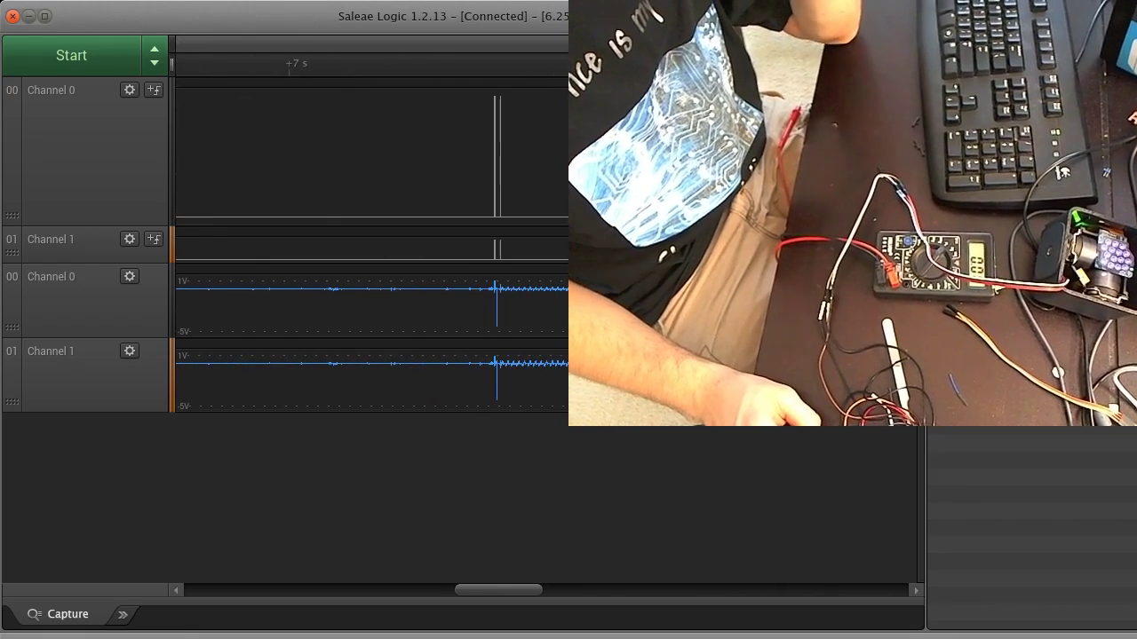
pyautogui.scroll(3, 557, 361)
pyautogui.scroll(5, 377, 387)
pyautogui.scroll(3, 377, 364)
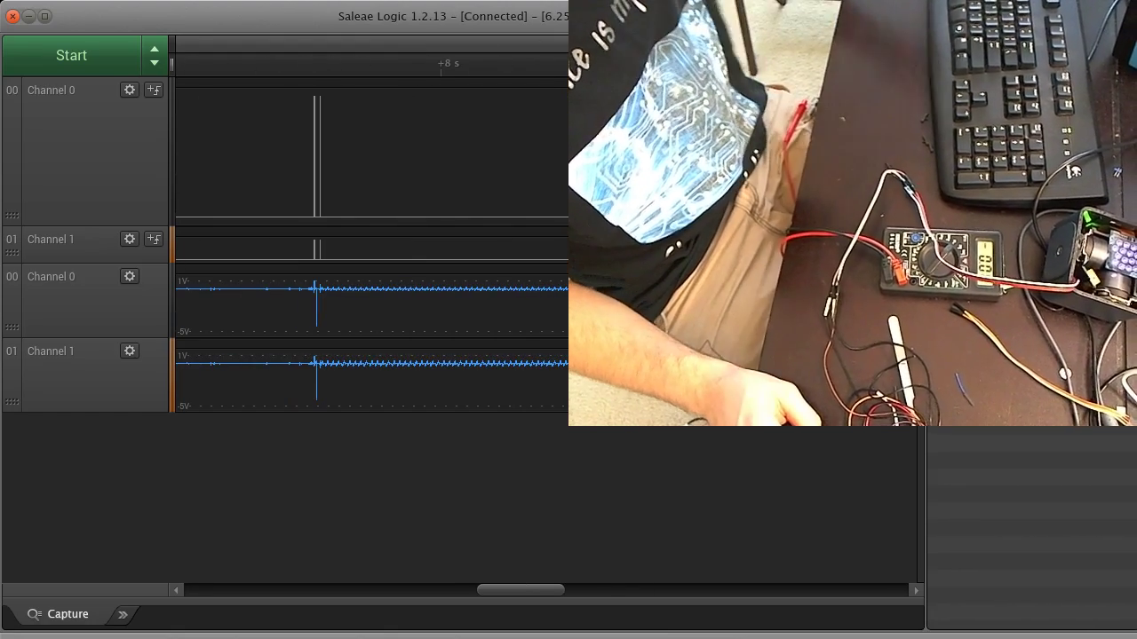
# Flip to Discord and back, then pan the Logic capture along the Channel 1 pulse burst
pyautogui.hotkey('alt', 'Tab')
pyautogui.hotkey('alt', 'Tab')
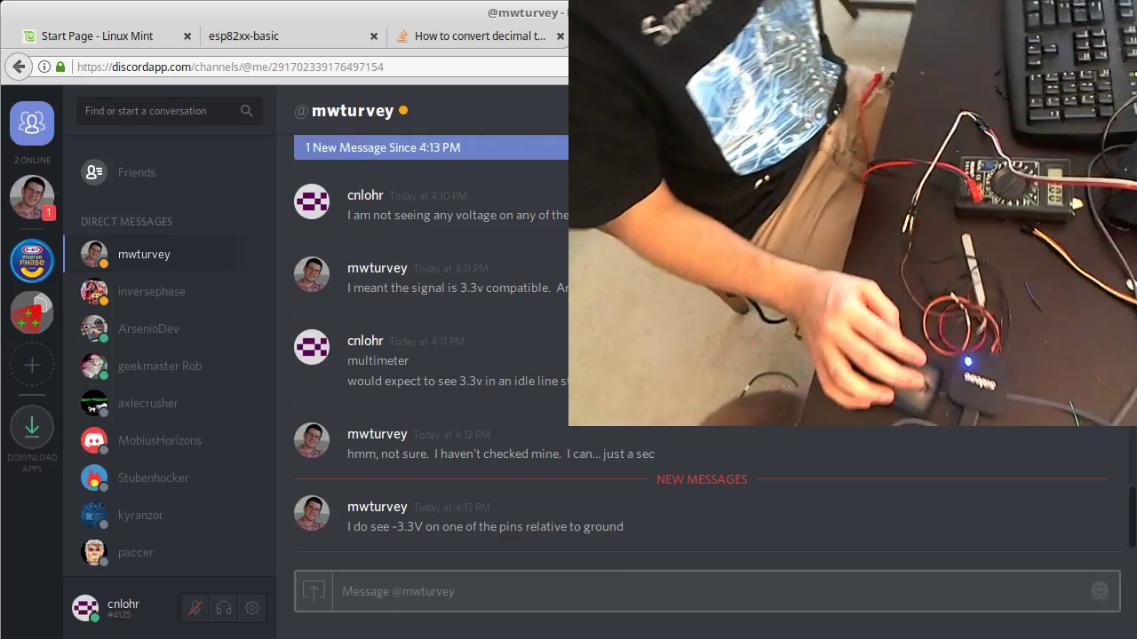
pyautogui.hotkey('alt', 'Tab')
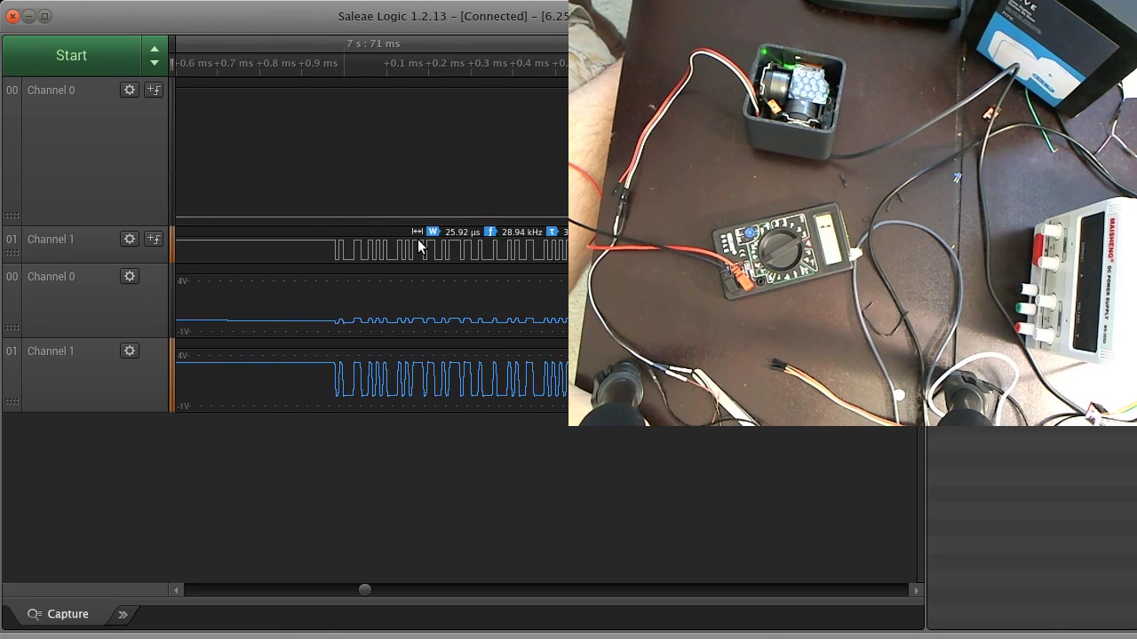
pyautogui.moveTo(414, 255)
pyautogui.mouseDown()
pyautogui.moveTo(284, 264)
pyautogui.moveTo(463, 250)
pyautogui.mouseUp()
pyautogui.scroll(-8, 463, 250)
pyautogui.scroll(-5, 491, 240)
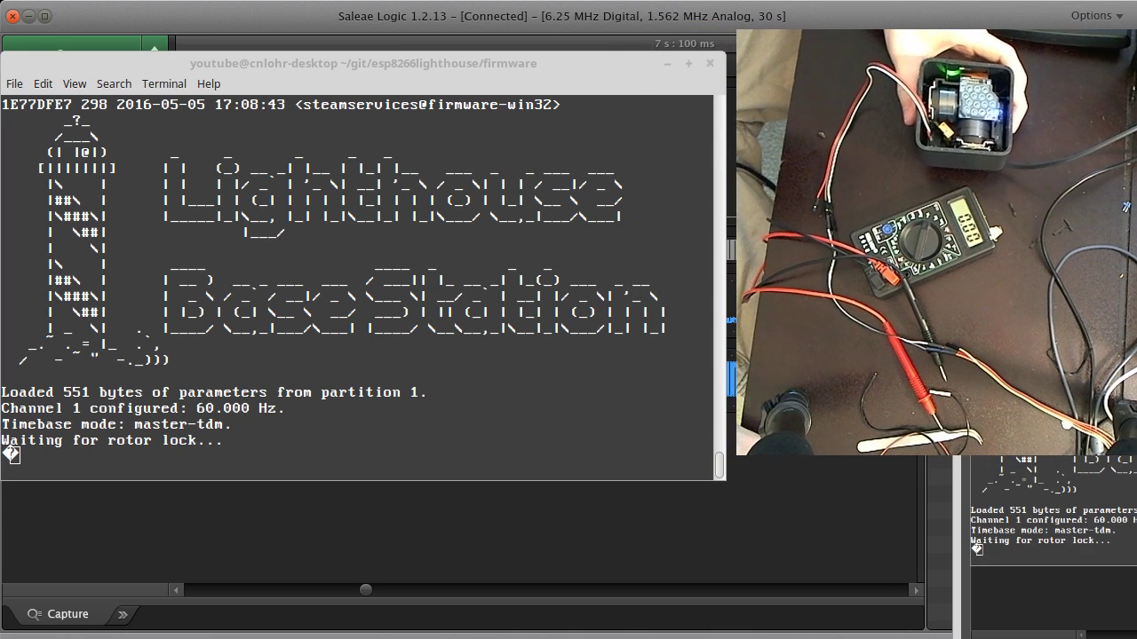
# Run help on the base station console and list all available commands
pyautogui.click(13, 455)
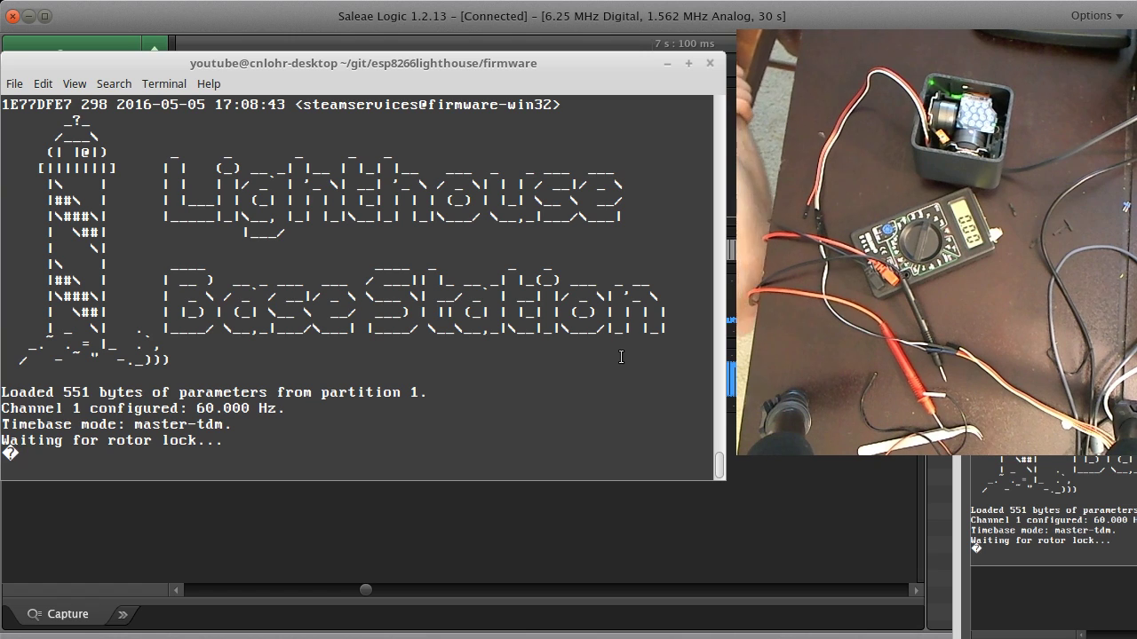
pyautogui.write('help')
pyautogui.press('Return')
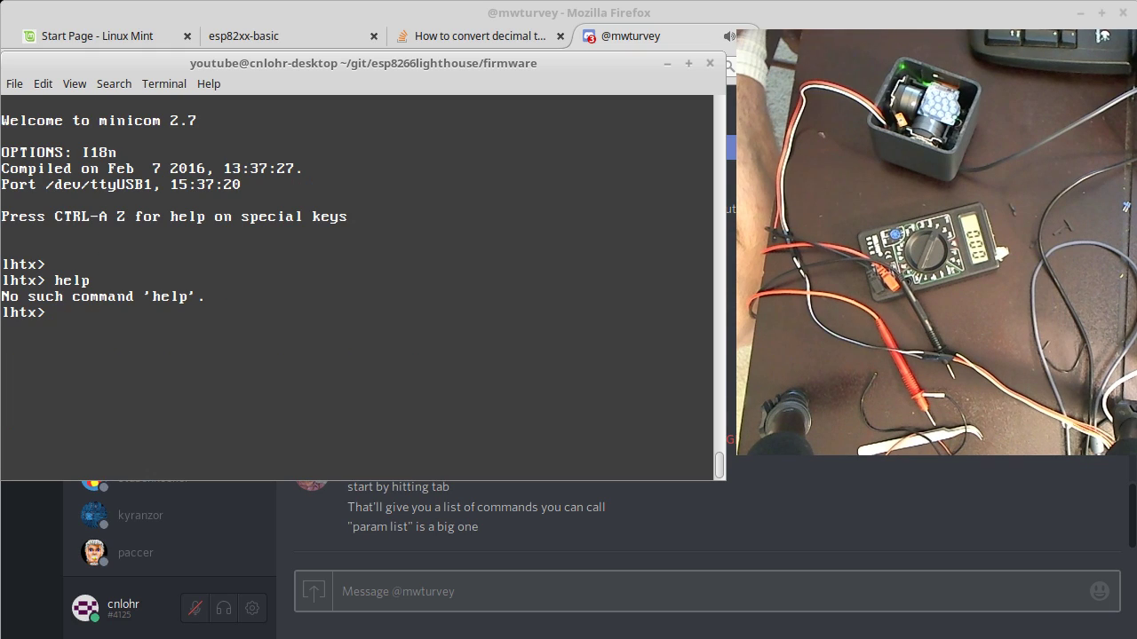
pyautogui.press('Tab')
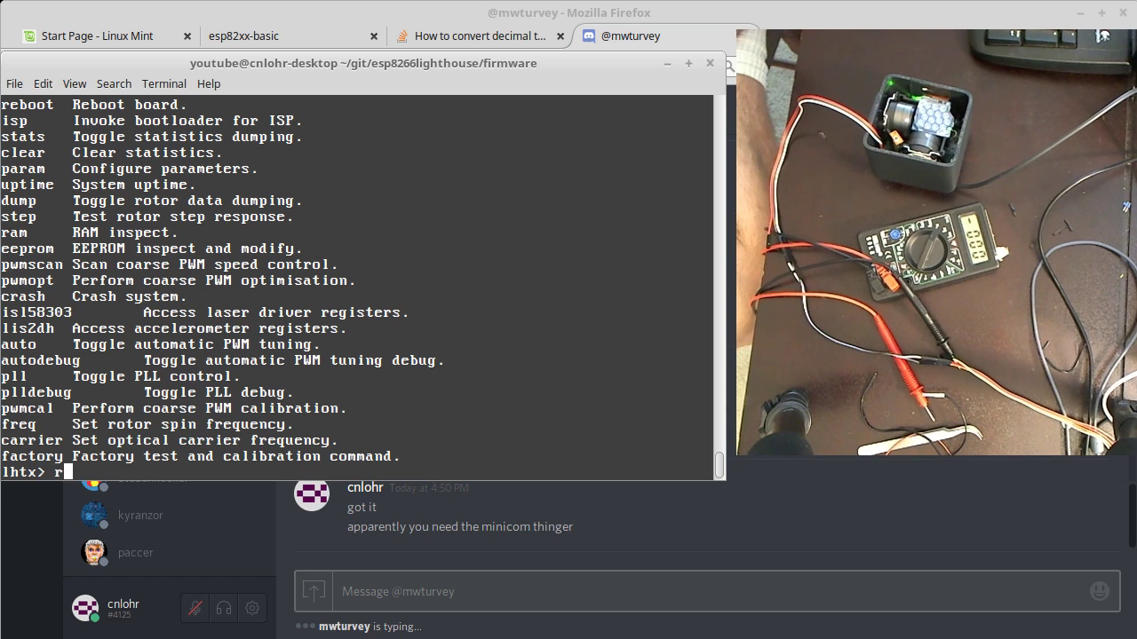
pyautogui.press('Return')
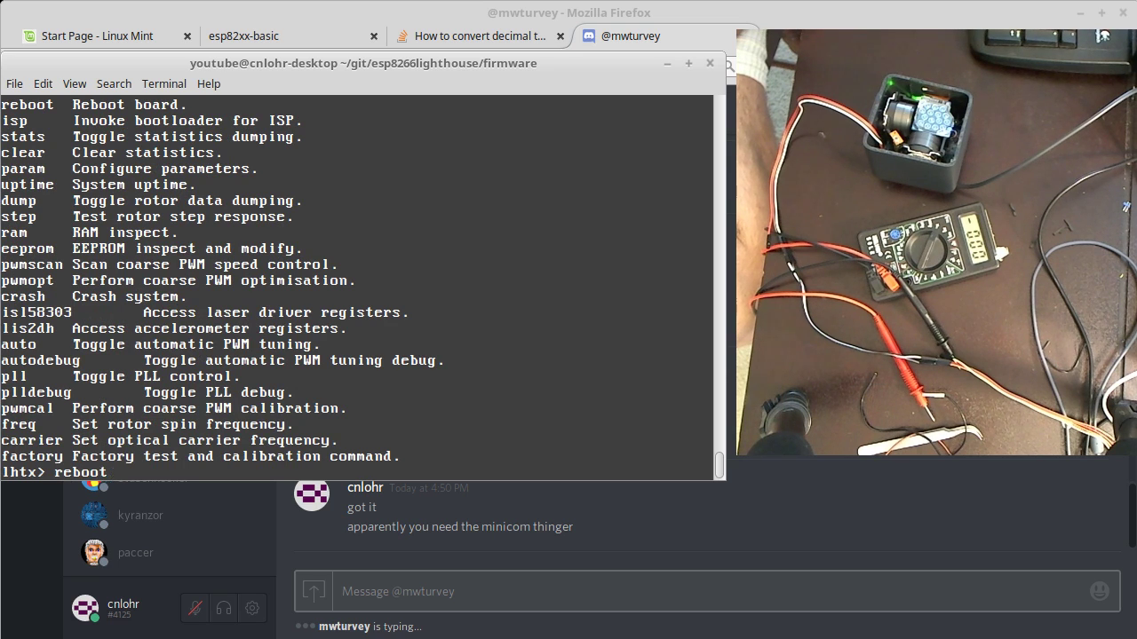
# Run id to show firmware build 298 and hardware ID 82020300, briefly marking the build date
pyautogui.press('Return')
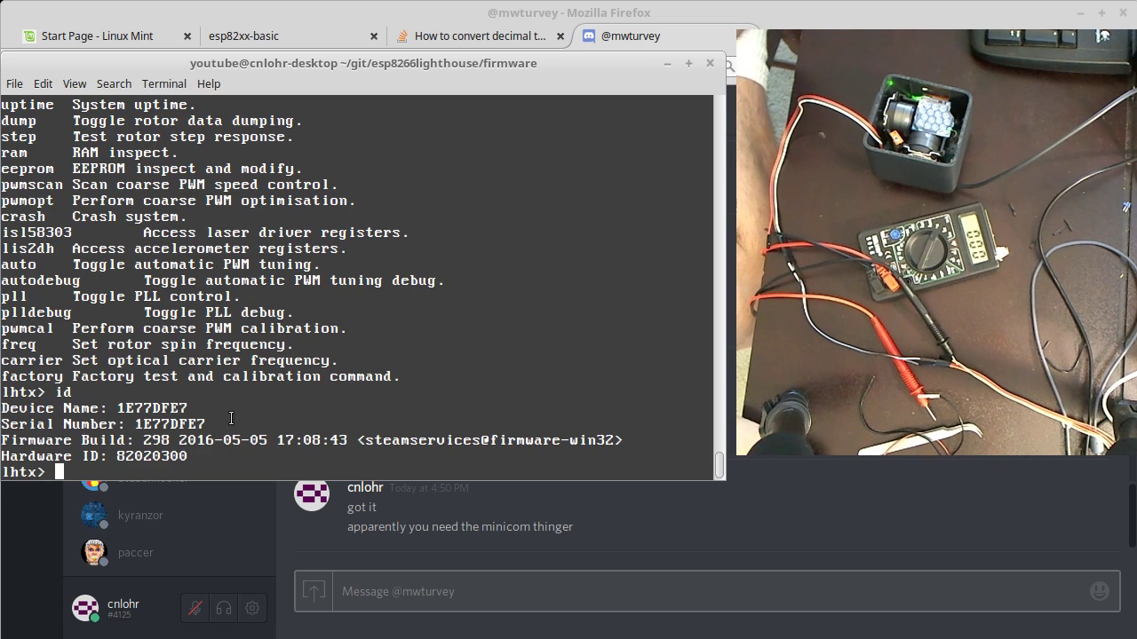
pyautogui.moveTo(179, 439); pyautogui.dragTo(262, 440)
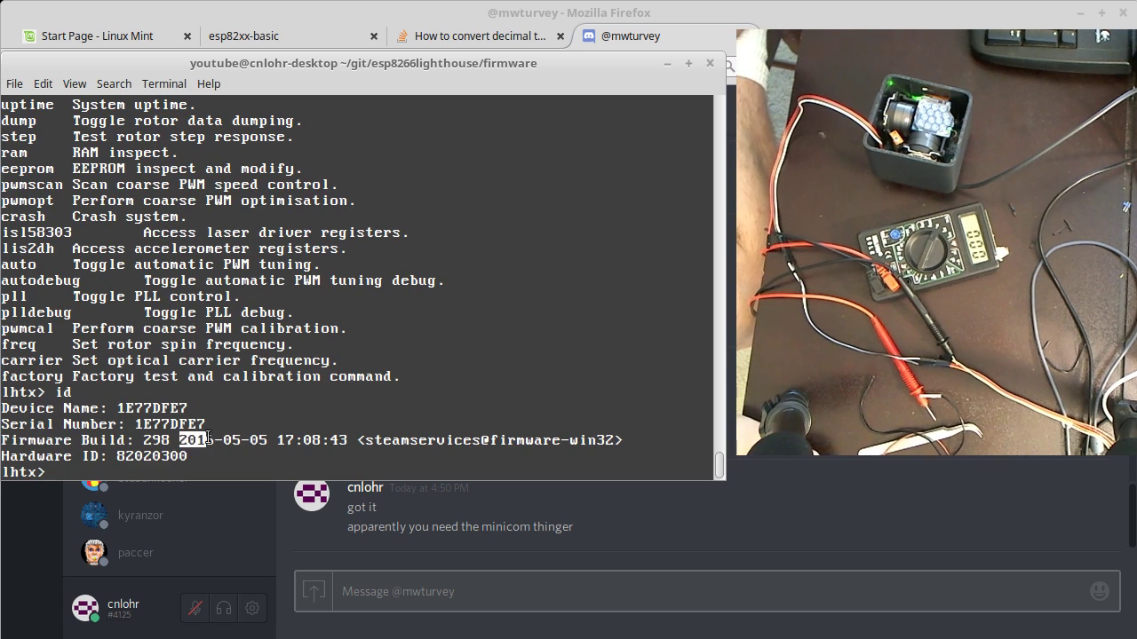
pyautogui.click(270, 435)
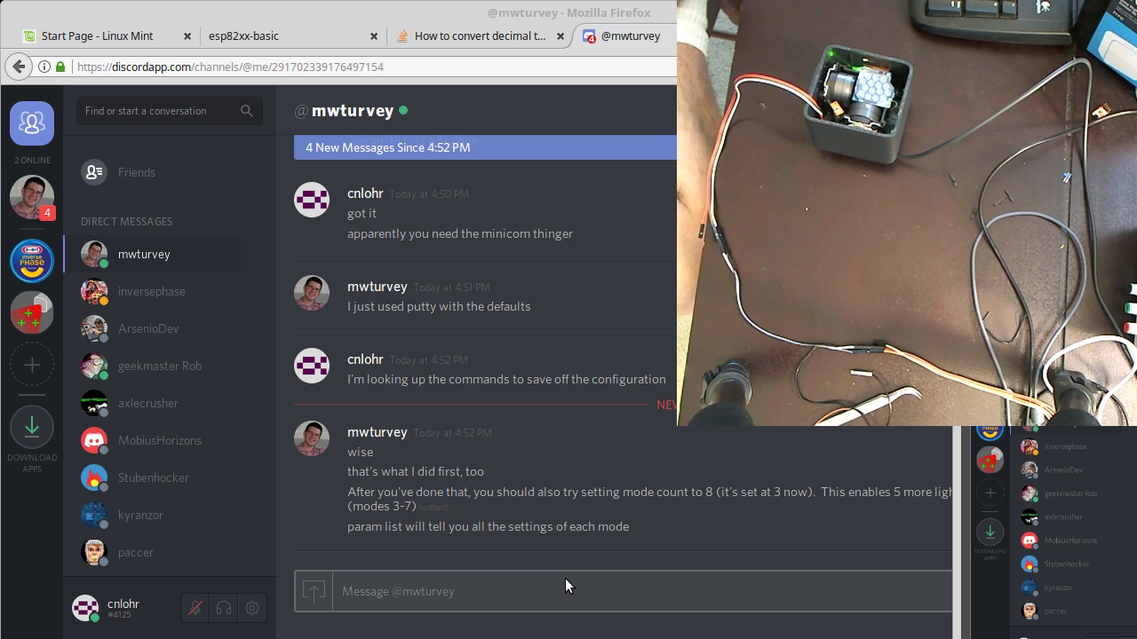
# Back in minicom, run eeprom r 0 4032 after correcting the eprom typo
pyautogui.hotkey('alt', 'Tab')
pyautogui.hotkey('alt', 'Tab')
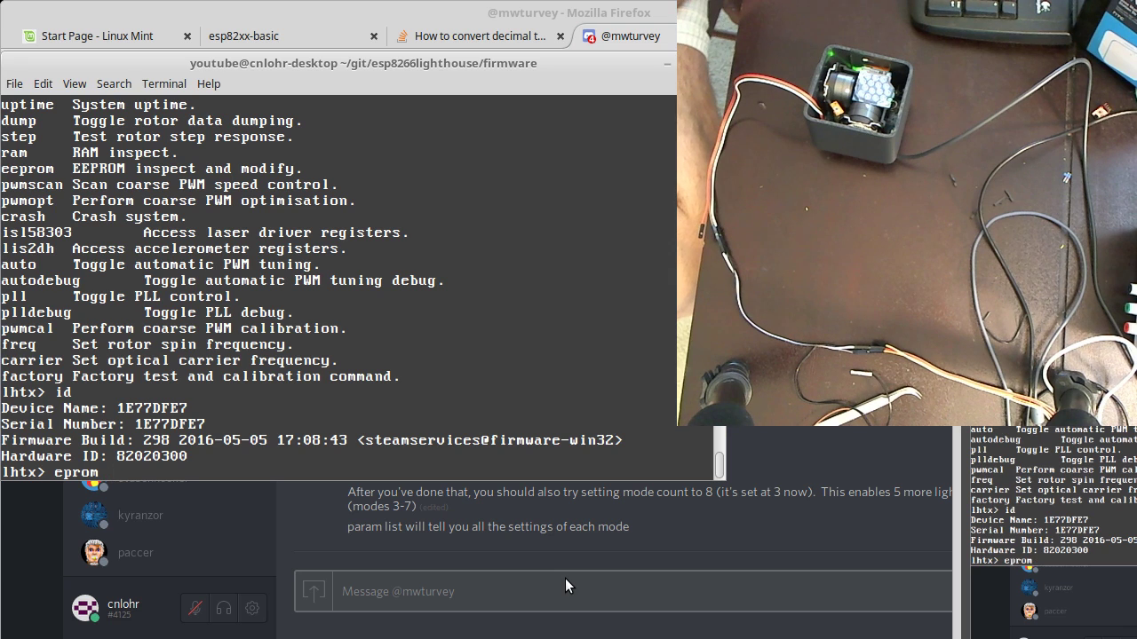
pyautogui.write(' r 0 402332')
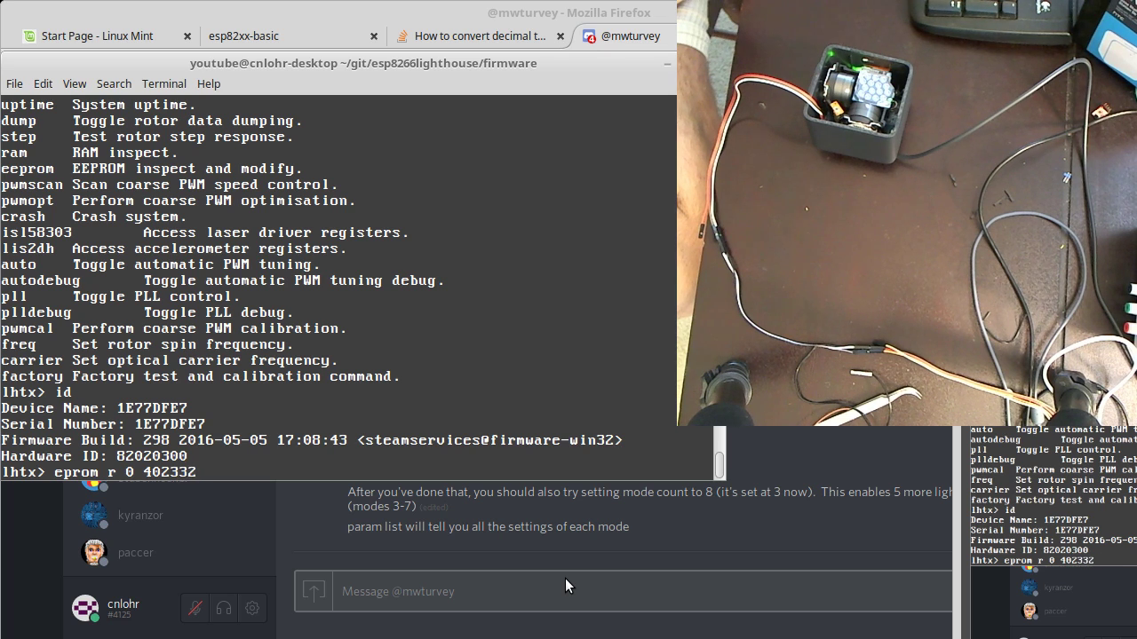
pyautogui.press('Return')
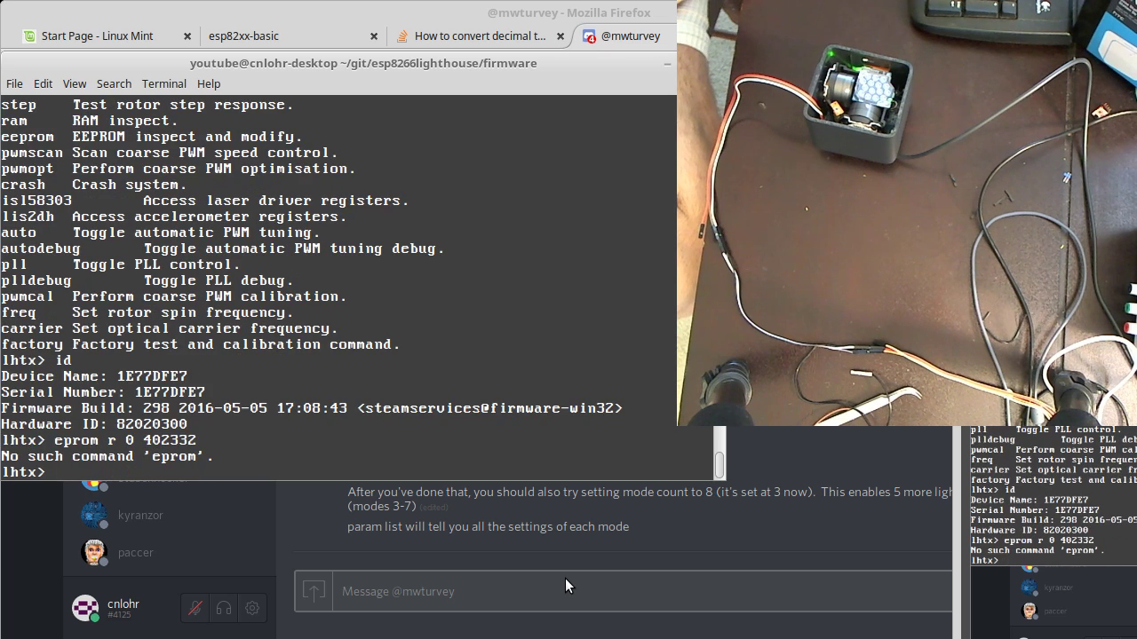
pyautogui.write('eeprom r 0 4032')
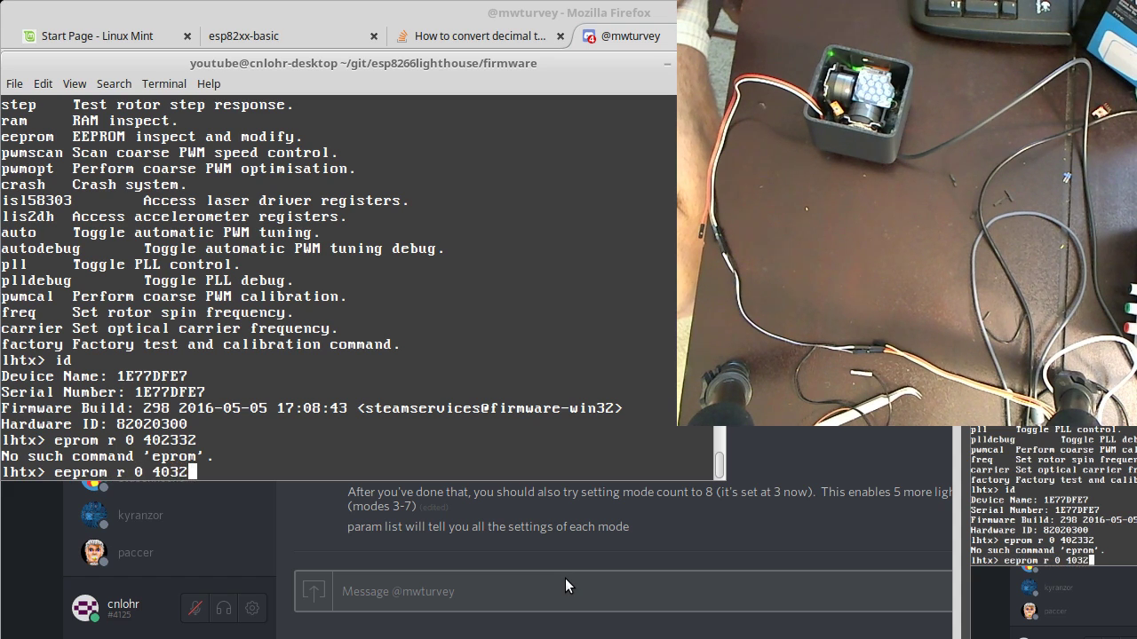
pyautogui.press('Return')
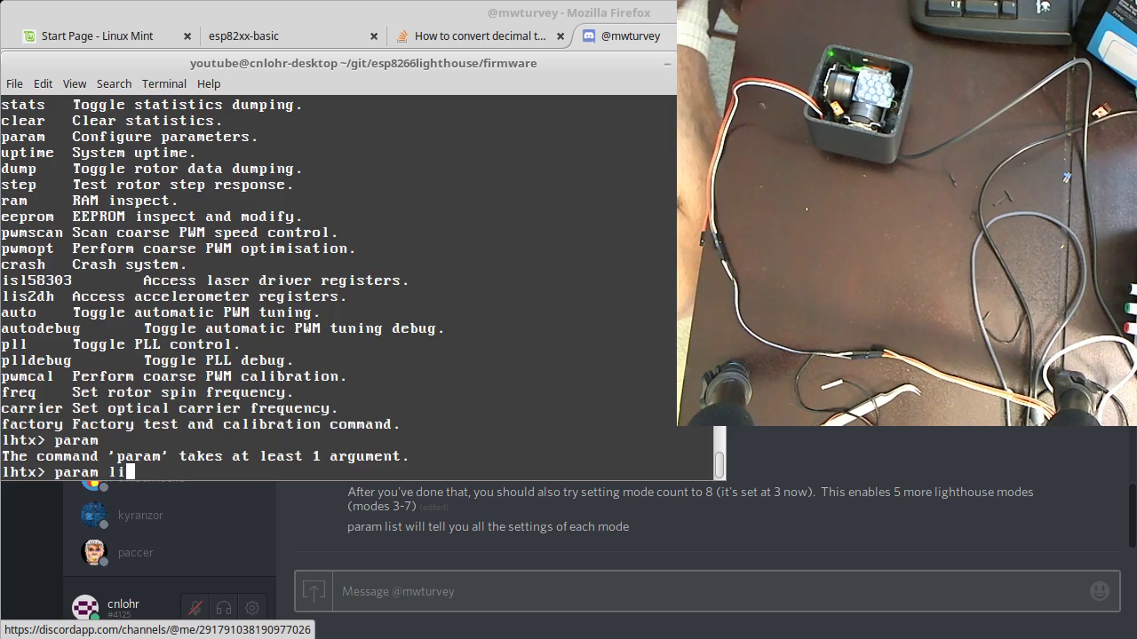
pyautogui.write('st')
# Run param list to show the base station's calibration parameters
pyautogui.press('Return')
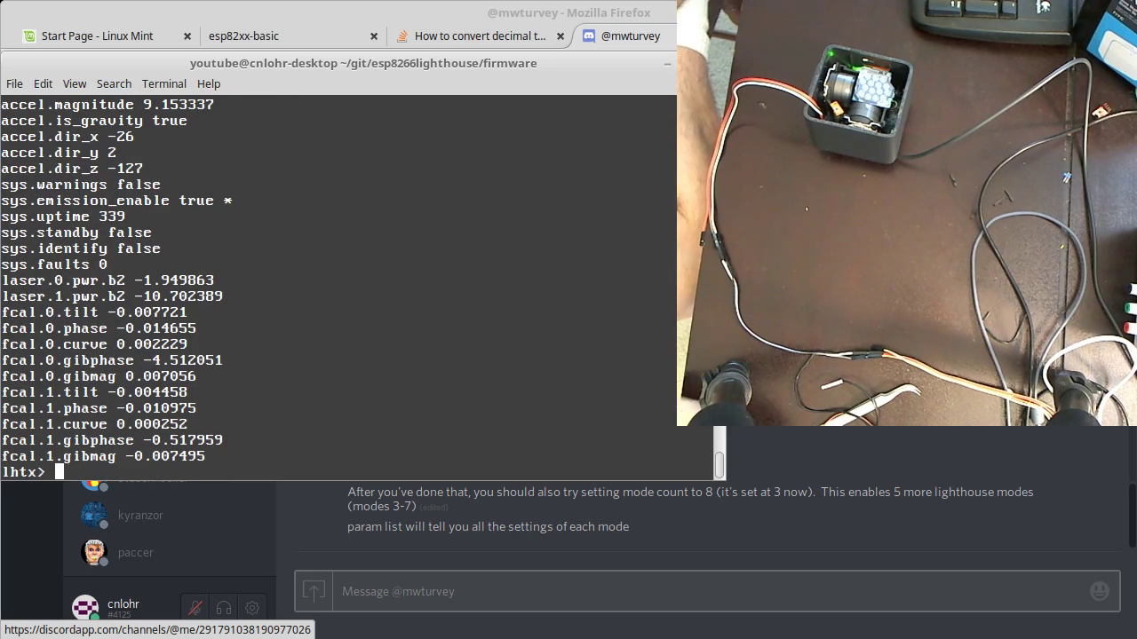
pyautogui.scroll(5, 119, 203)
pyautogui.scroll(5, 118, 202)
pyautogui.scroll(5, 118, 203)
pyautogui.scroll(5, 118, 203)
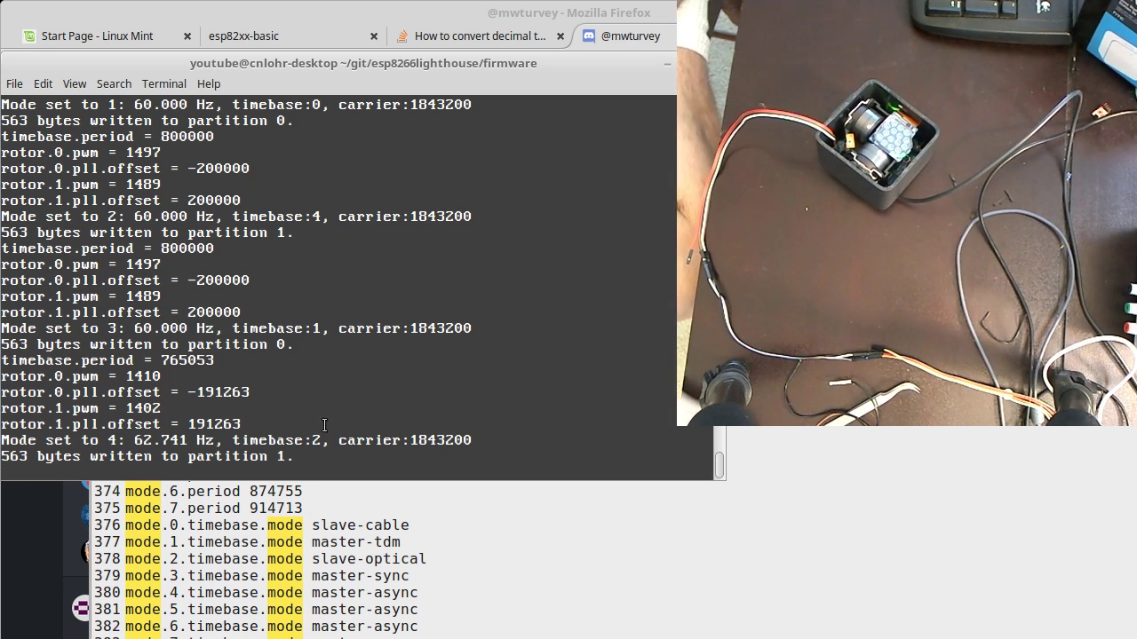
# Refresh the esp82xx Lighthouse page until pulse ID 11, length 1646, ~1.85 MHz appears
pyautogui.click(266, 36)
pyautogui.click(206, 219)
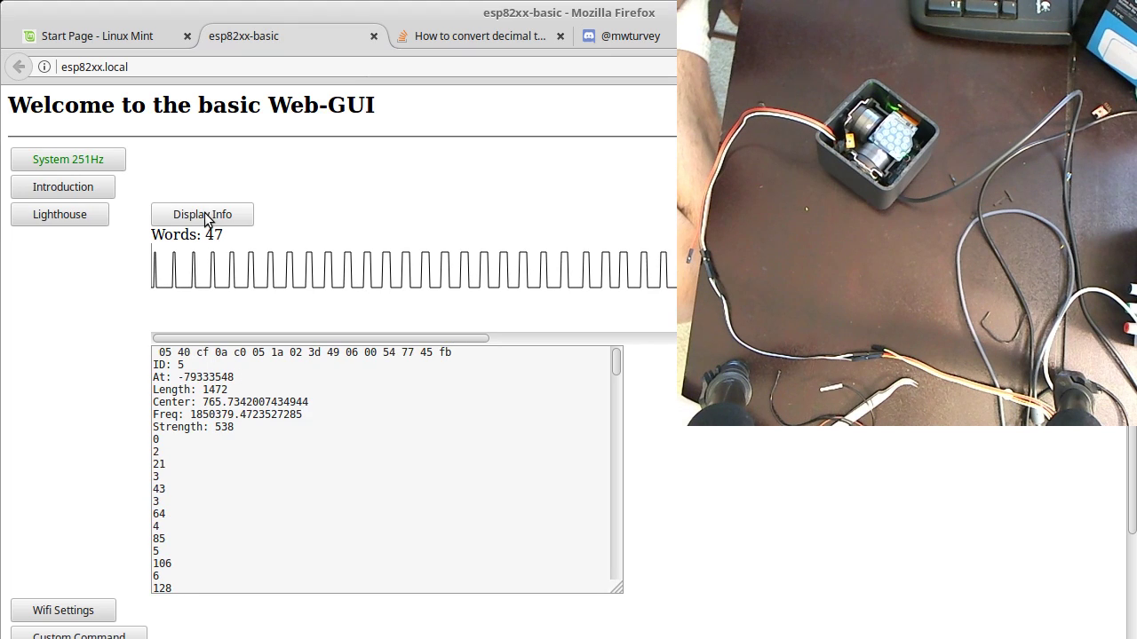
pyautogui.click(206, 218)
pyautogui.click(206, 219)
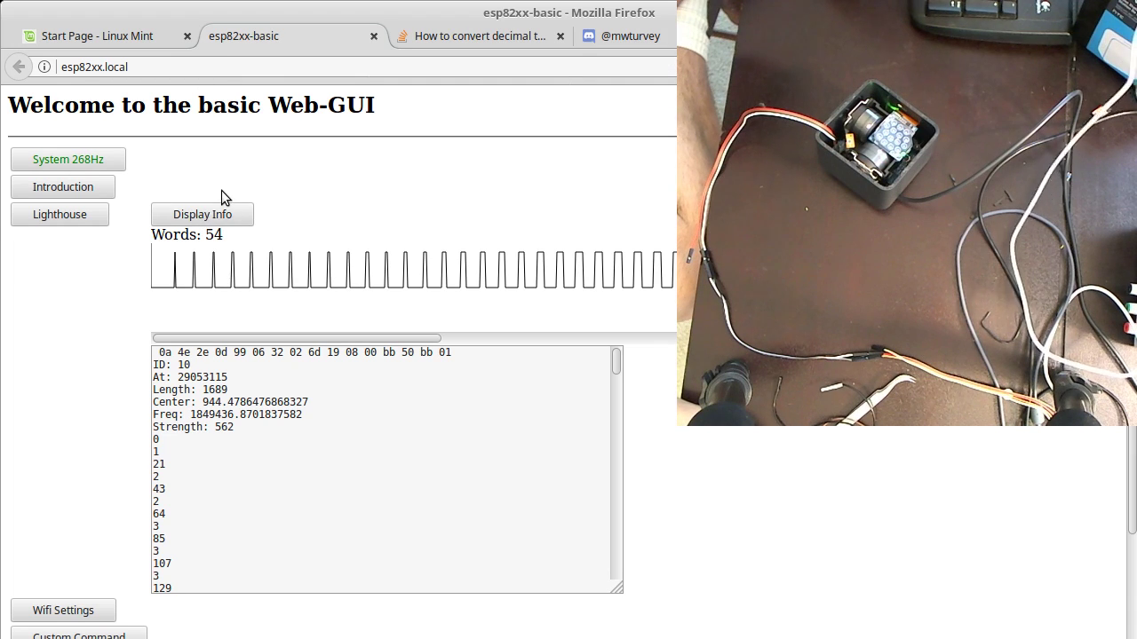
pyautogui.click(233, 219)
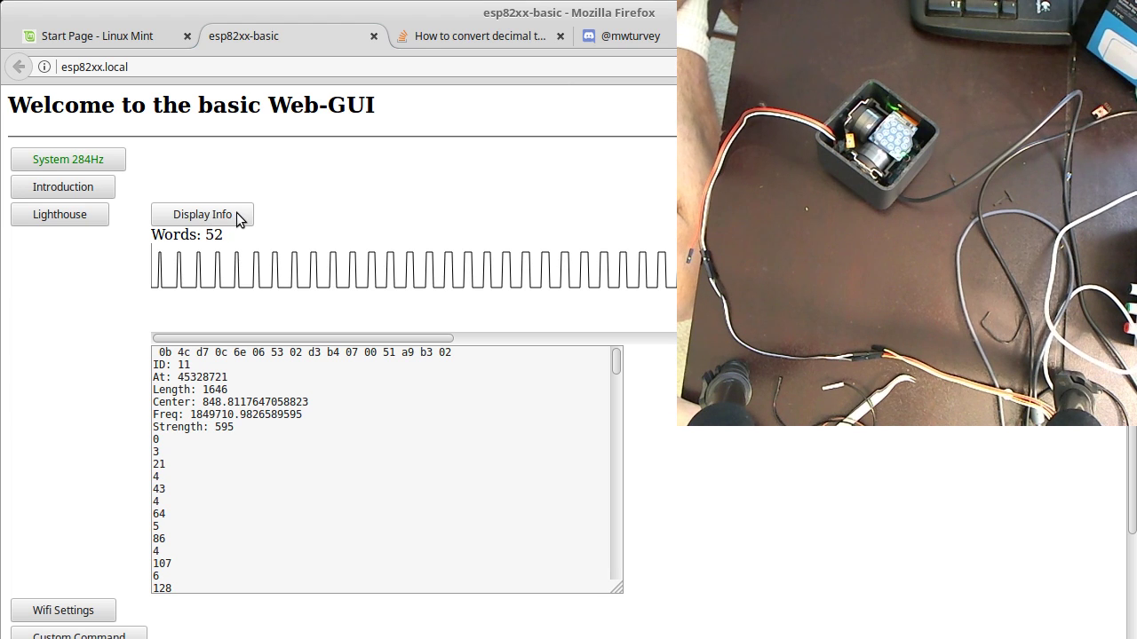
# Capture pulses into mode3.csv with nc | pv | ./process, restarting the capture once
pyautogui.hotkey('alt', 'Tab')
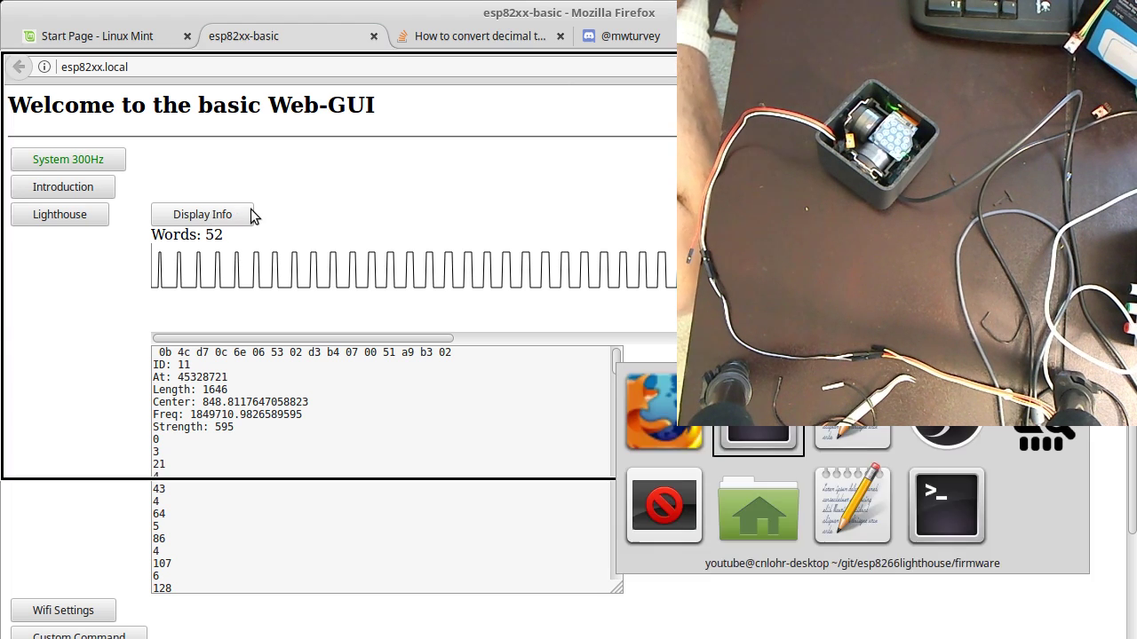
pyautogui.hotkey('alt', 'Tab')
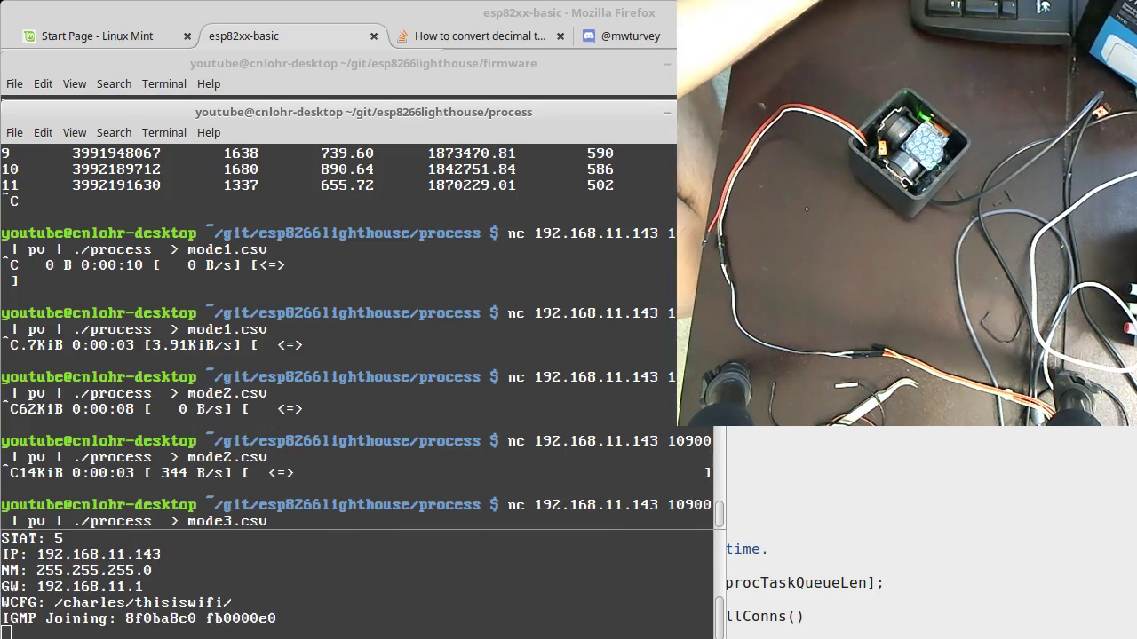
pyautogui.press('Return')
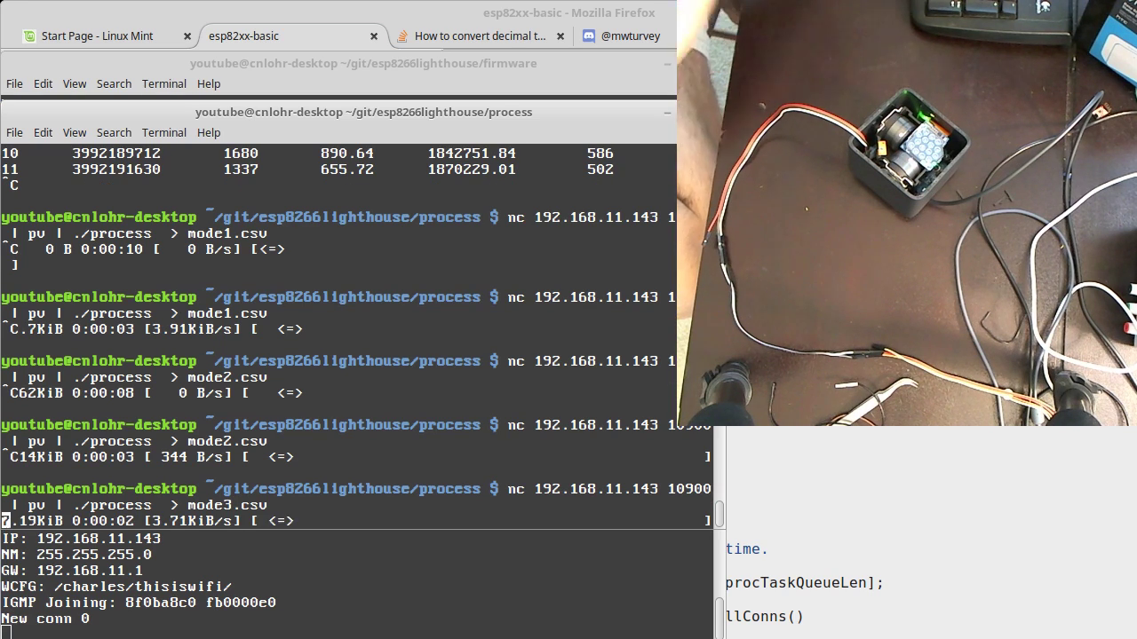
pyautogui.hotkey('ctrl', 'c')
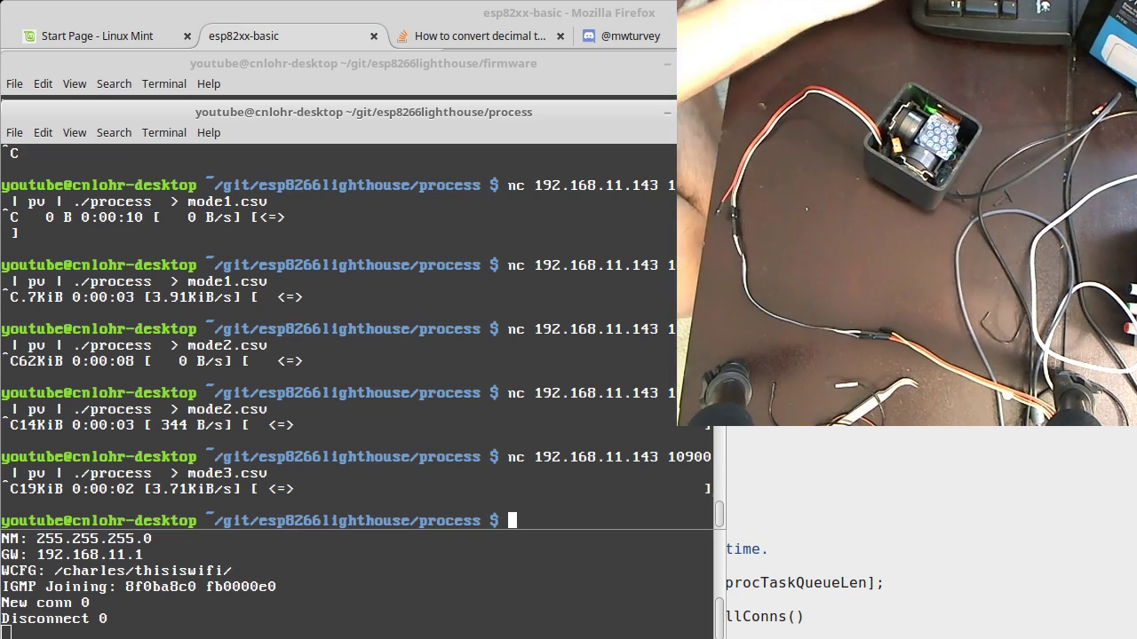
pyautogui.press('Up')
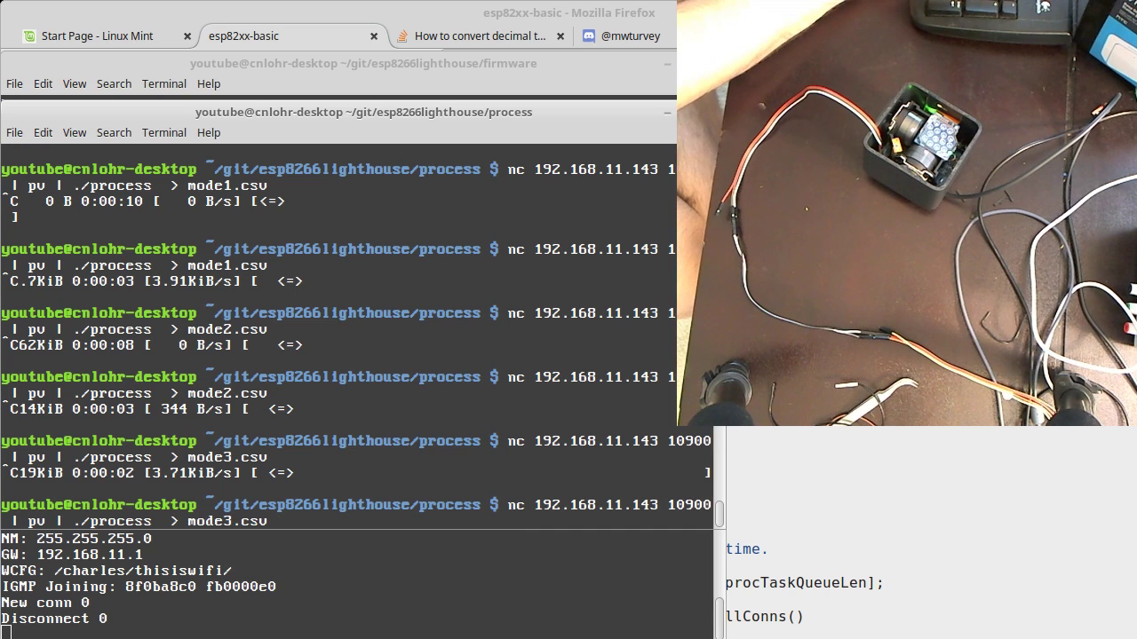
pyautogui.press('Return')
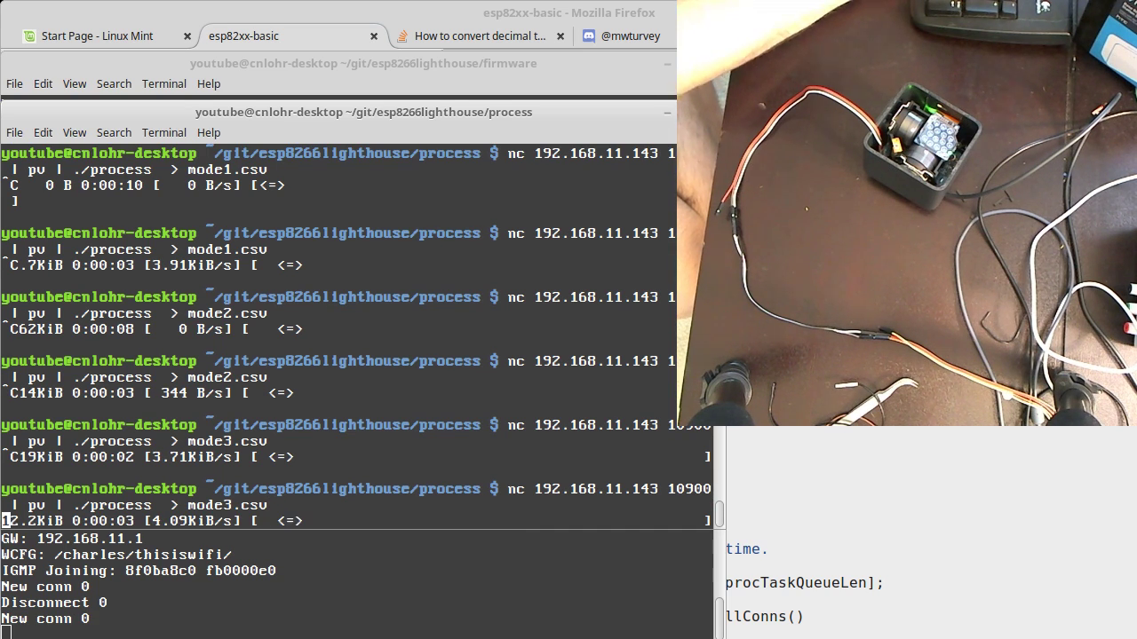
pyautogui.hotkey('alt', 'Tab')
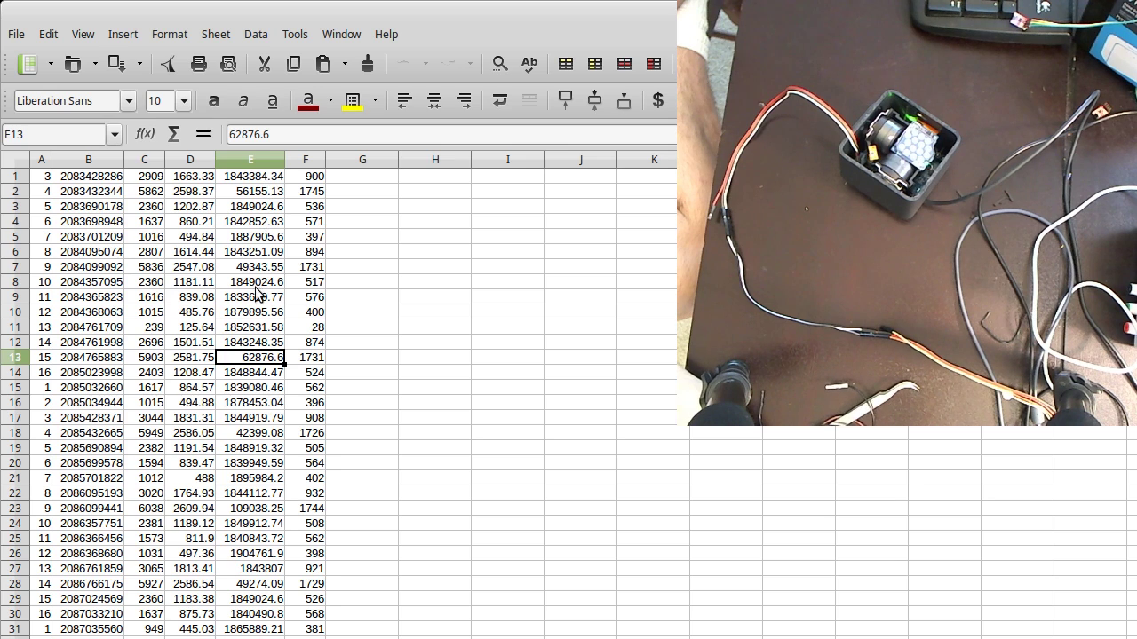
# Inspect the frequency values in cells E7, E13 and E18 of the pulse table
pyautogui.click(272, 269)
pyautogui.click(267, 358)
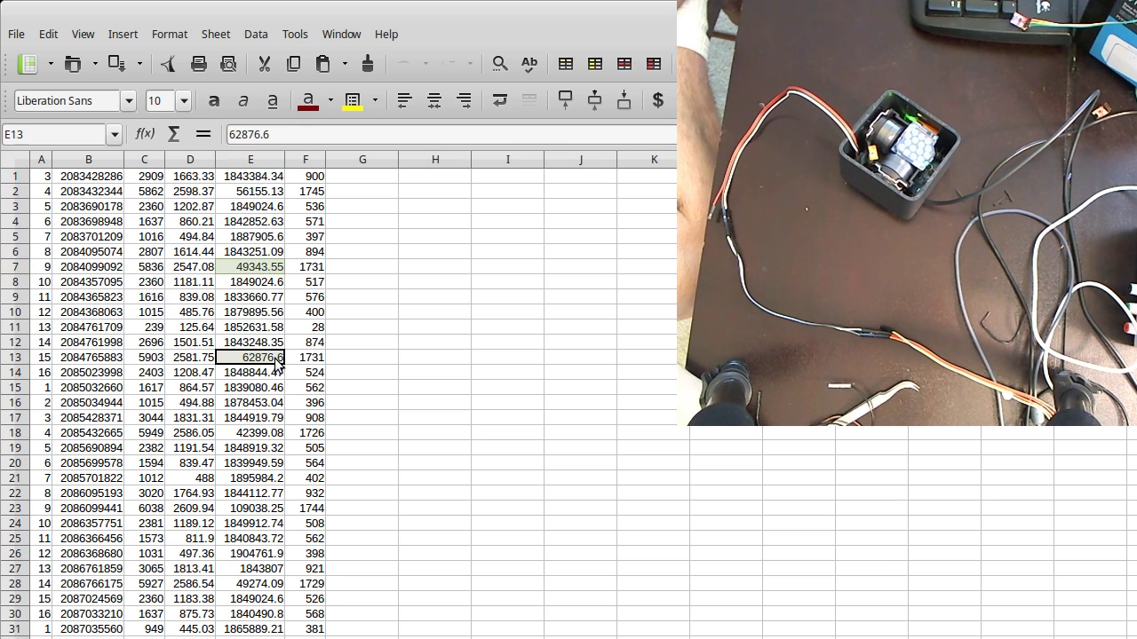
pyautogui.click(276, 434)
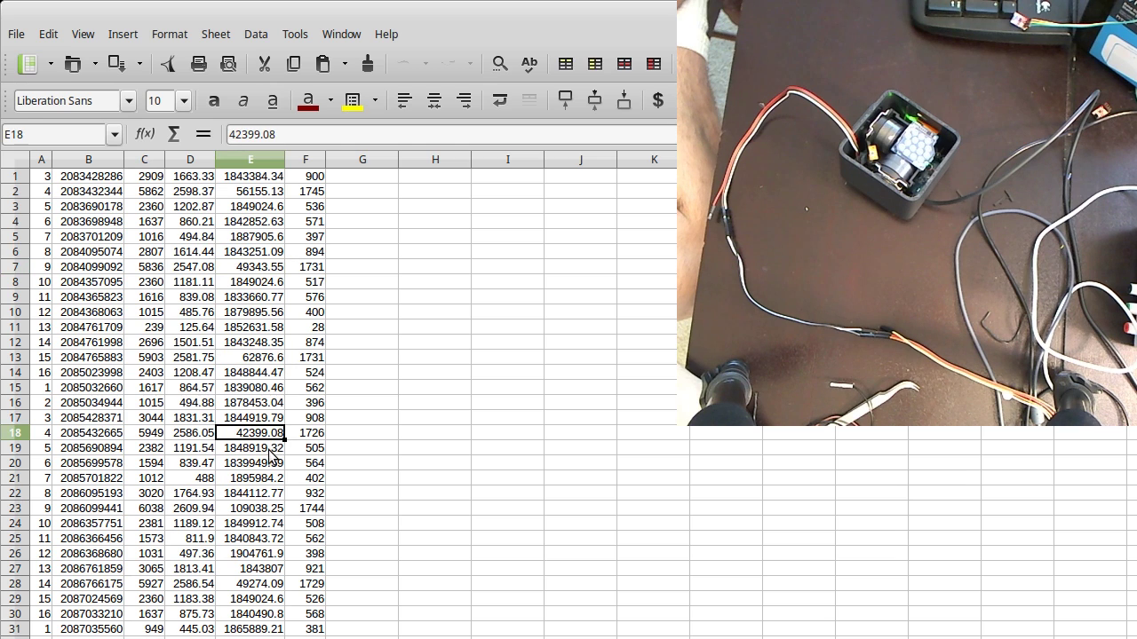
pyautogui.hotkey('alt', 'Tab')
pyautogui.press('Tab')
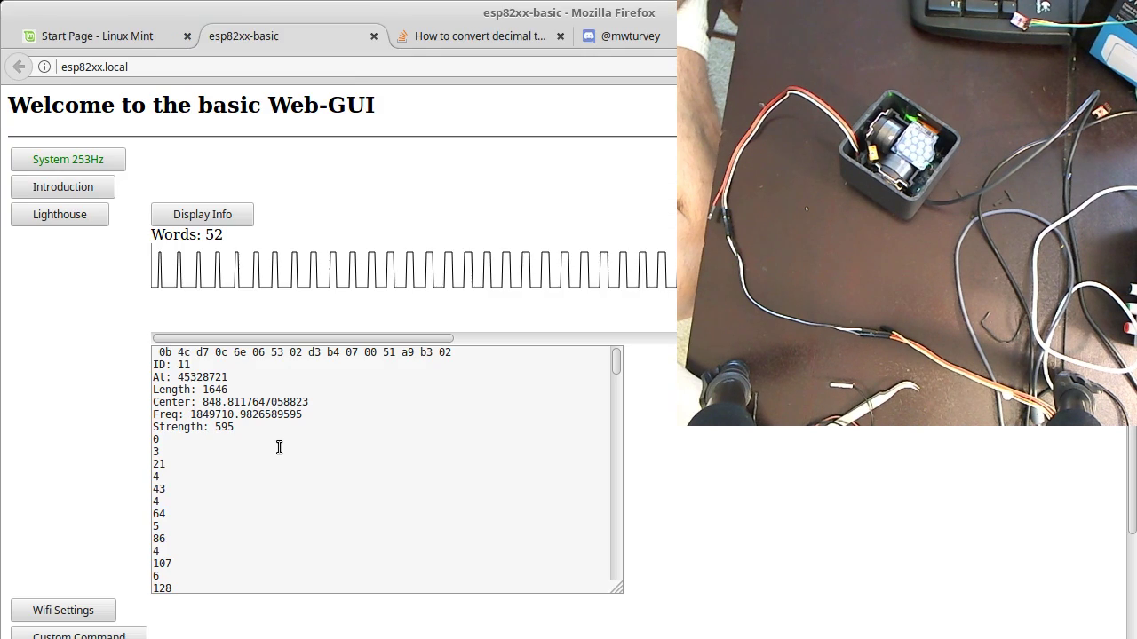
pyautogui.hotkey('alt', 'Tab')
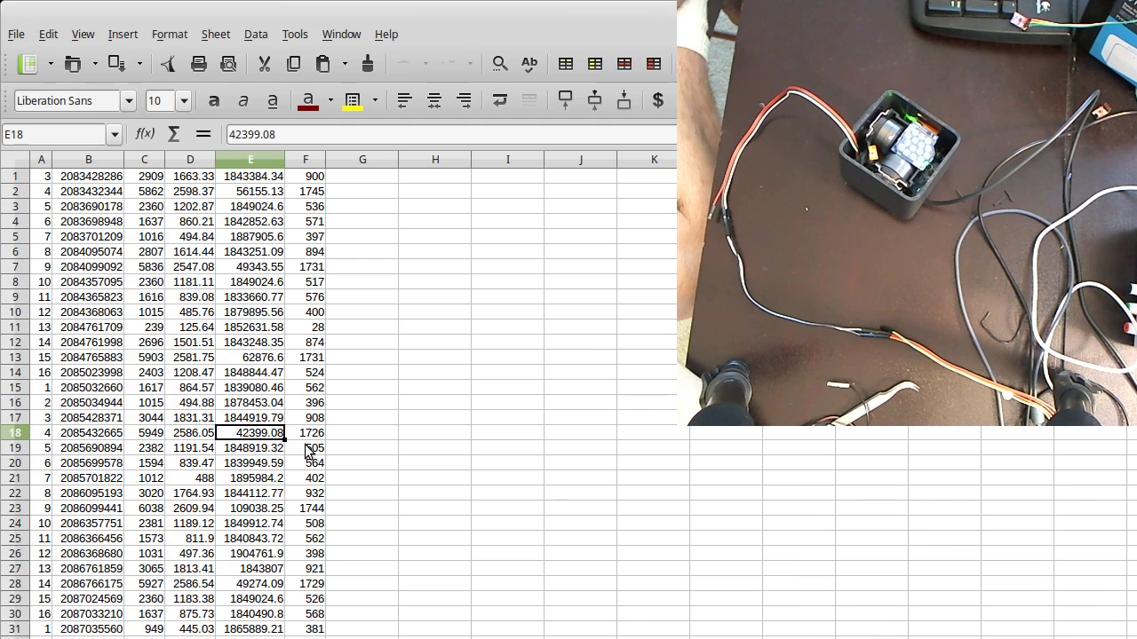
pyautogui.click(306, 432)
pyautogui.click(257, 433)
# Refresh the pulse info on the esp82xx Web-GUI page
pyautogui.hotkey('alt', 'Tab')
pyautogui.click(202, 214)
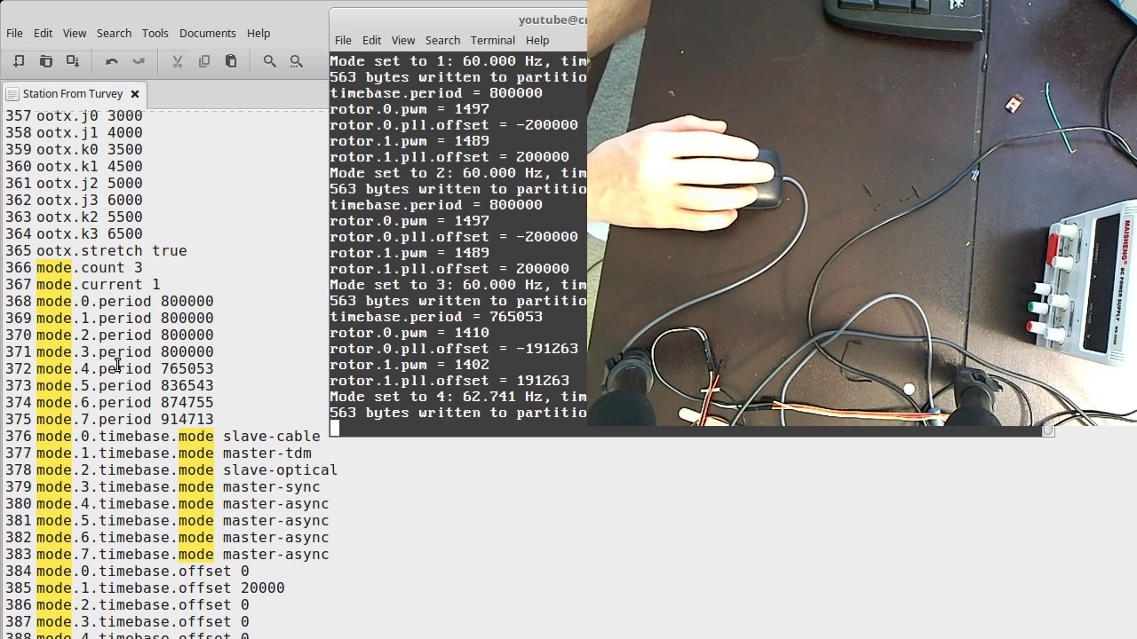
pyautogui.hotkey('alt', 'Tab')
pyautogui.press('Tab')
pyautogui.press('Tab')
pyautogui.press('Tab')
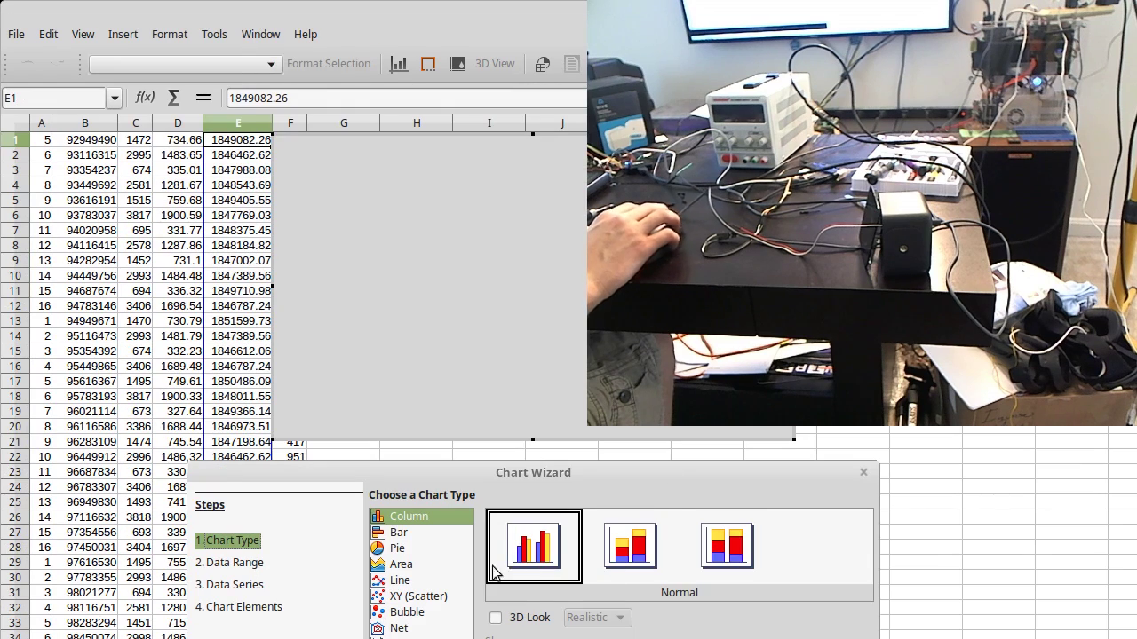
pyautogui.click(418, 596)
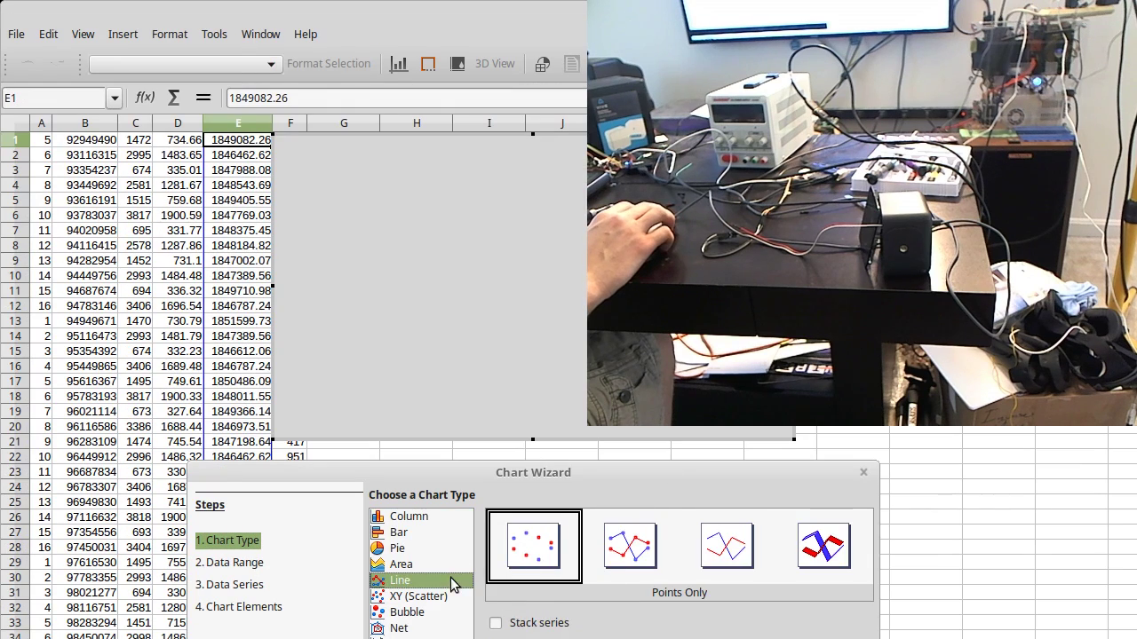
pyautogui.click(418, 596)
pyautogui.press('Return')
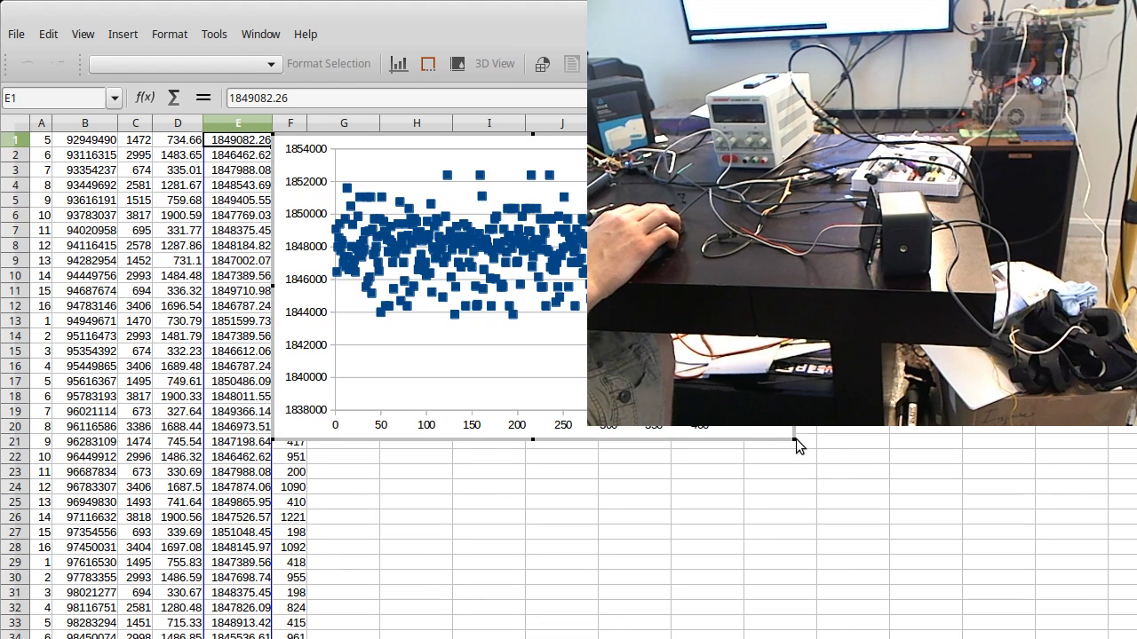
pyautogui.moveTo(787, 432); pyautogui.dragTo(1097, 630)
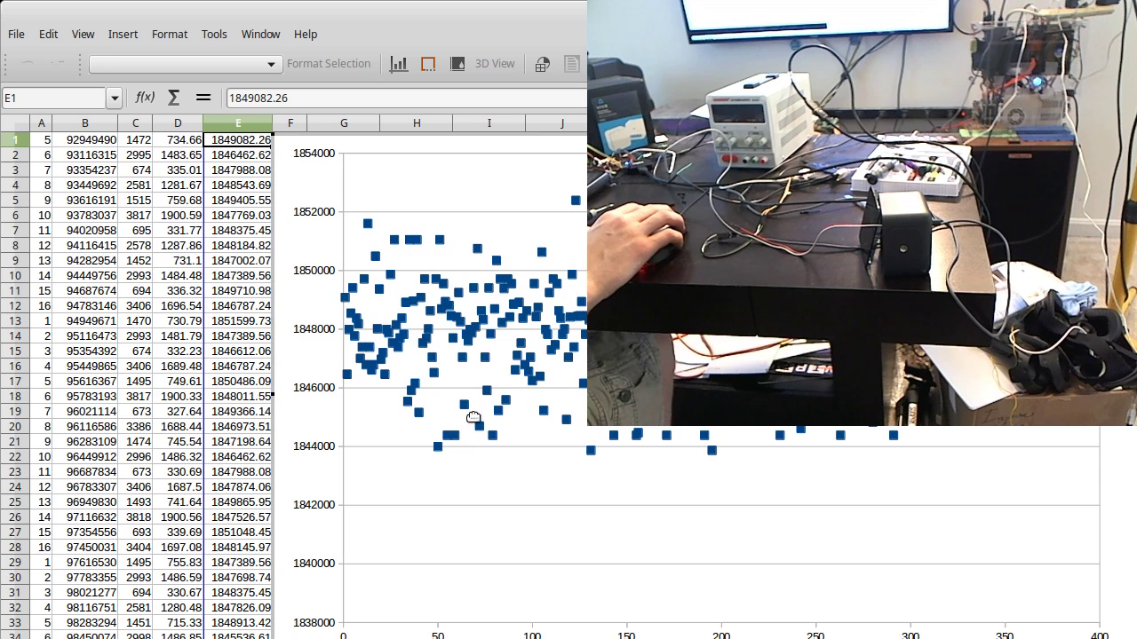
pyautogui.rightClick(443, 434)
pyautogui.click(412, 362)
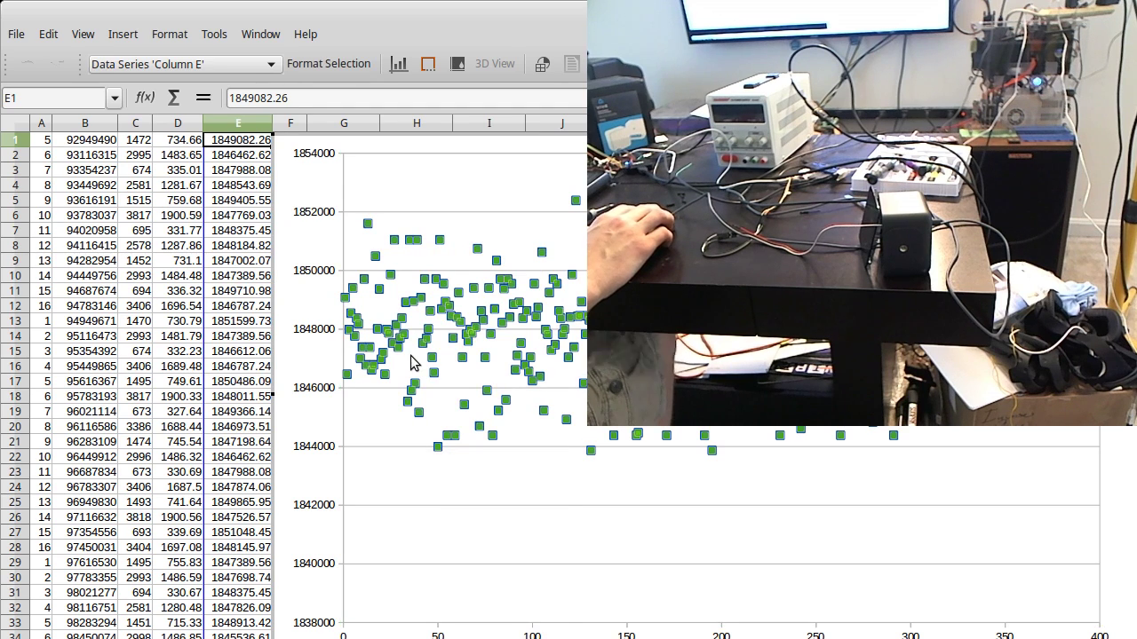
pyautogui.press('Escape')
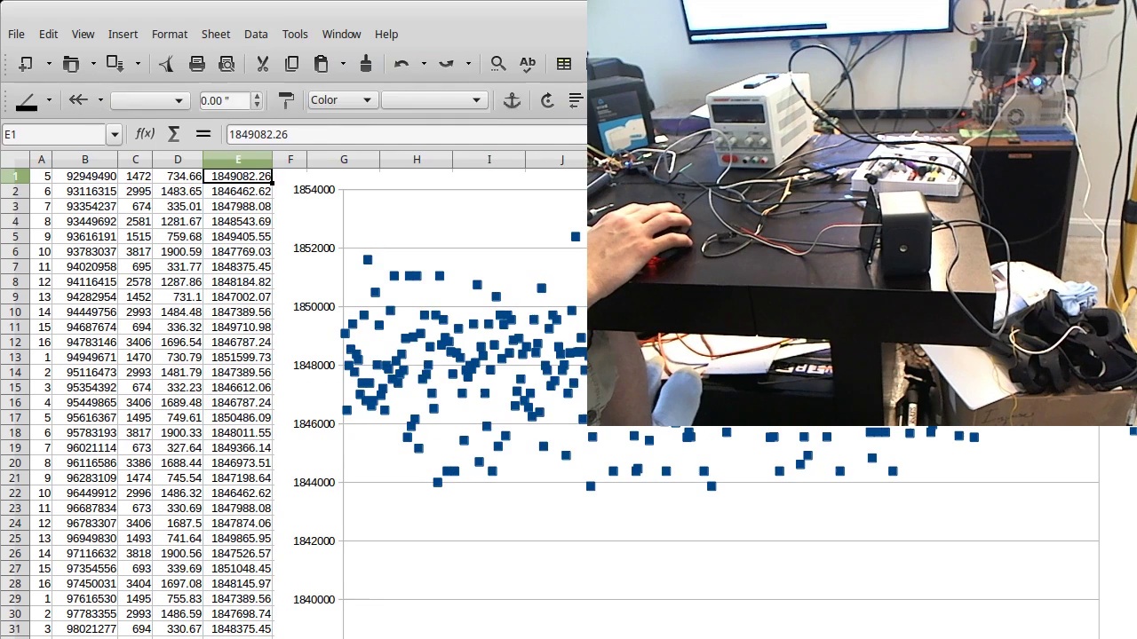
pyautogui.press('Delete')
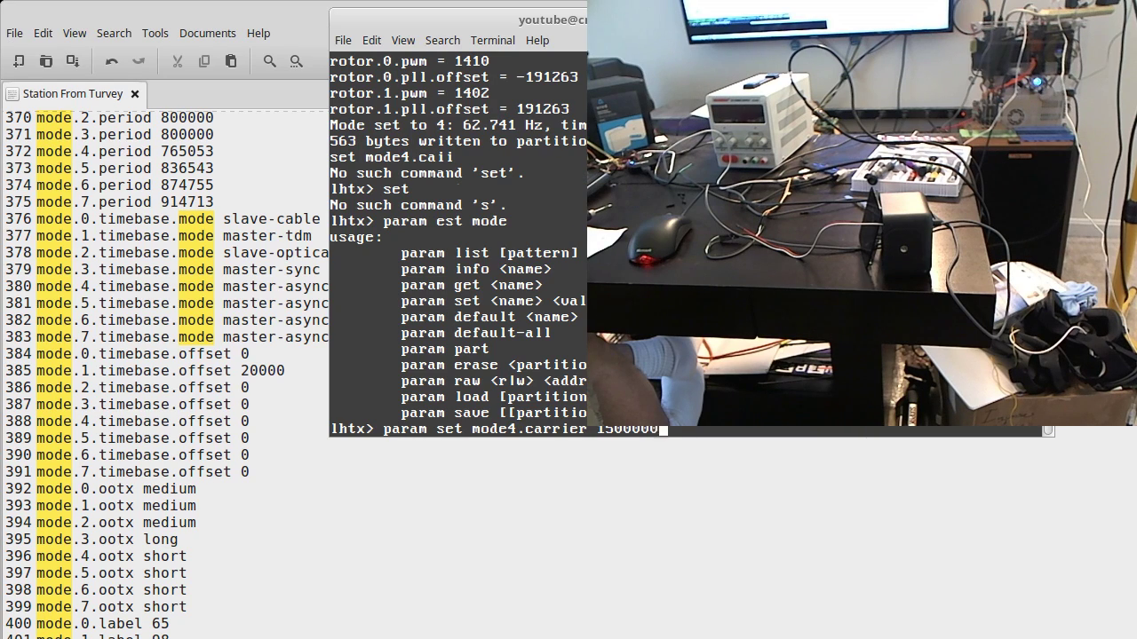
# Set mode.4.carrier to 1500000 with param set, succeeding after failed attempts
pyautogui.press('Return')
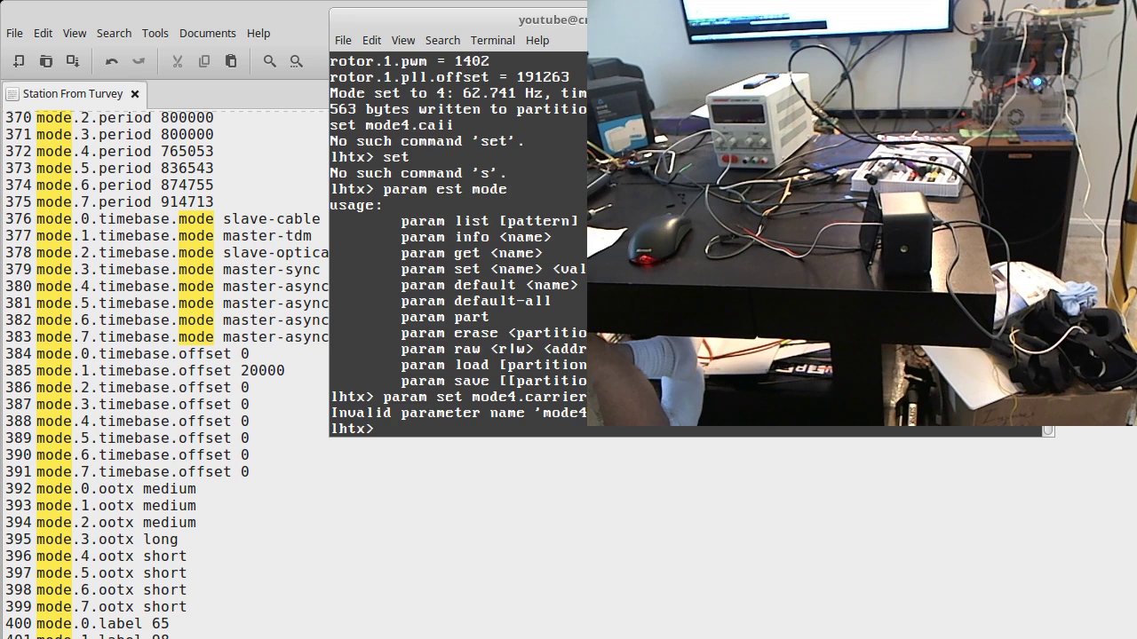
pyautogui.write('set mode')
pyautogui.press('Return')
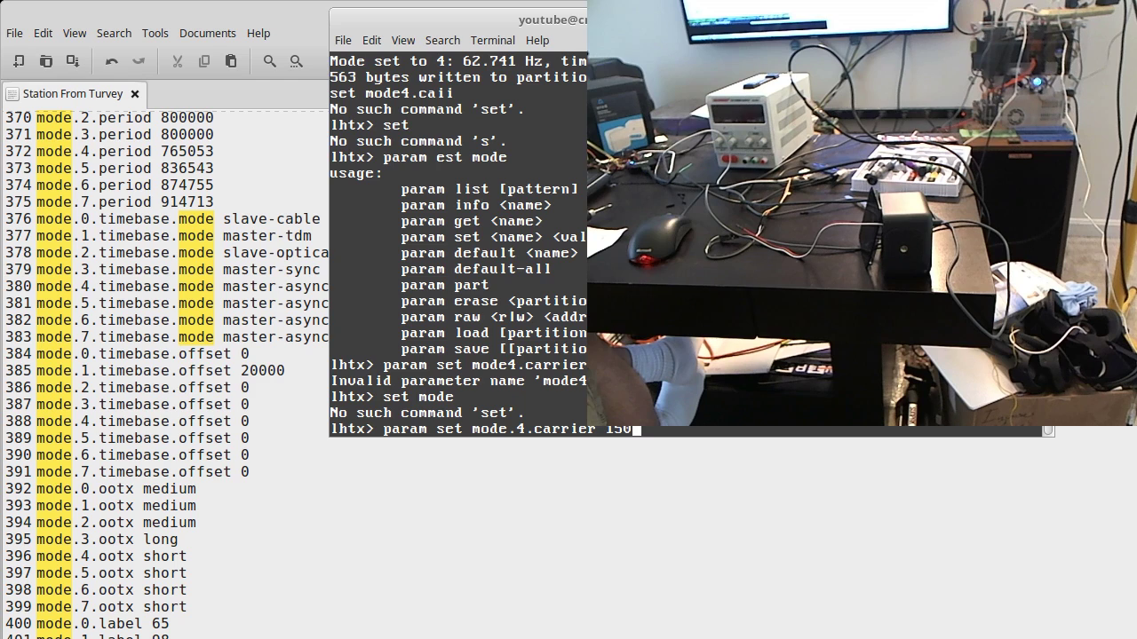
pyautogui.press('Return')
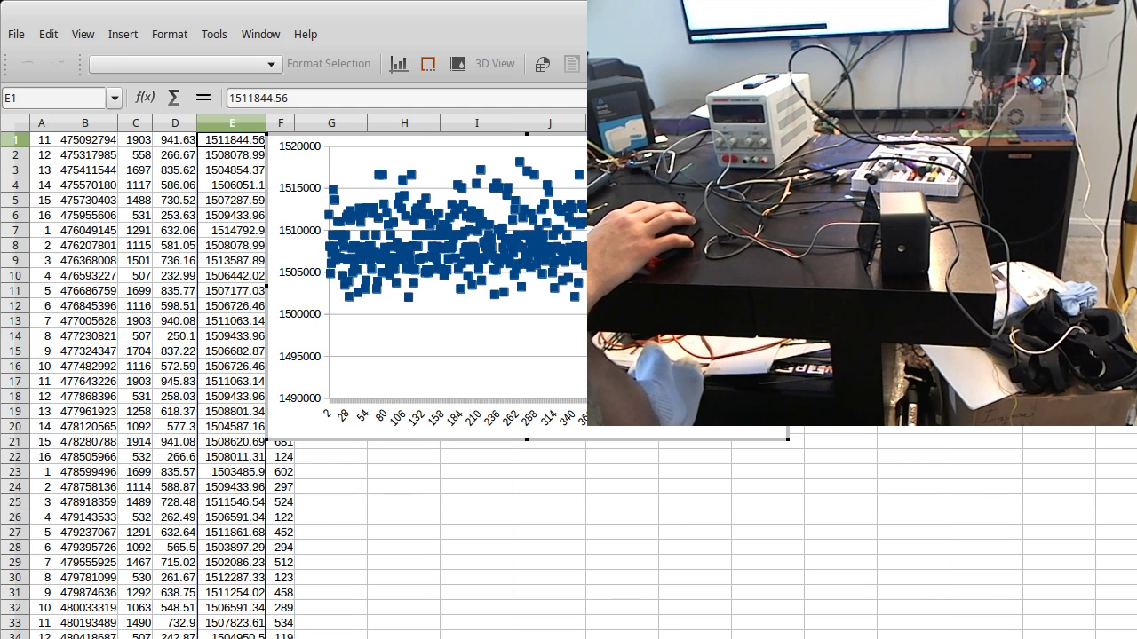
# Quit LibreOffice Calc without saving the changes
pyautogui.hotkey('ctrl', 'q')
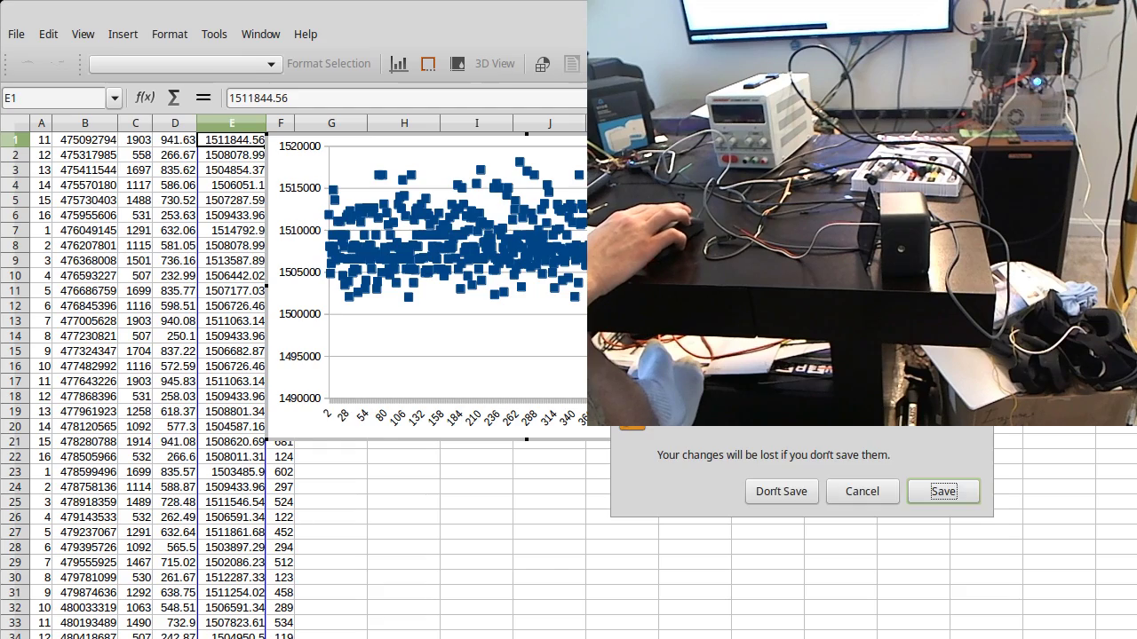
pyautogui.click(781, 491)
pyautogui.hotkey('alt', 'Tab')
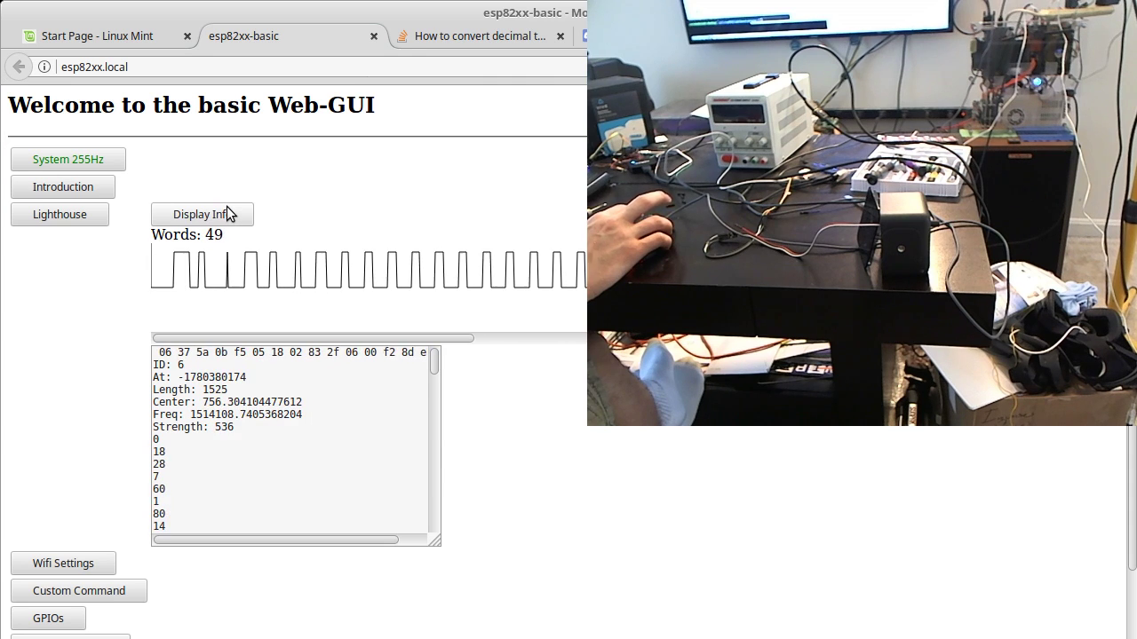
# Apply the new carrier frequency, refresh the Lighthouse pulse info, and return to the Calc chart
pyautogui.hotkey('alt', 'Tab')
pyautogui.write('param se')
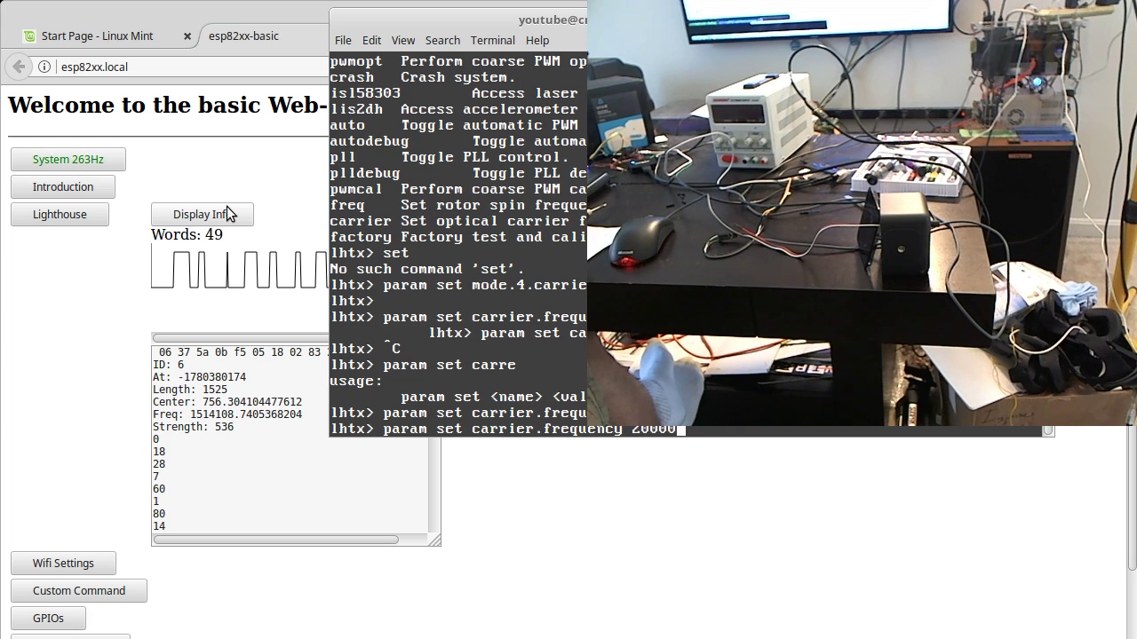
pyautogui.press('Return')
pyautogui.hotkey('alt', 'Tab')
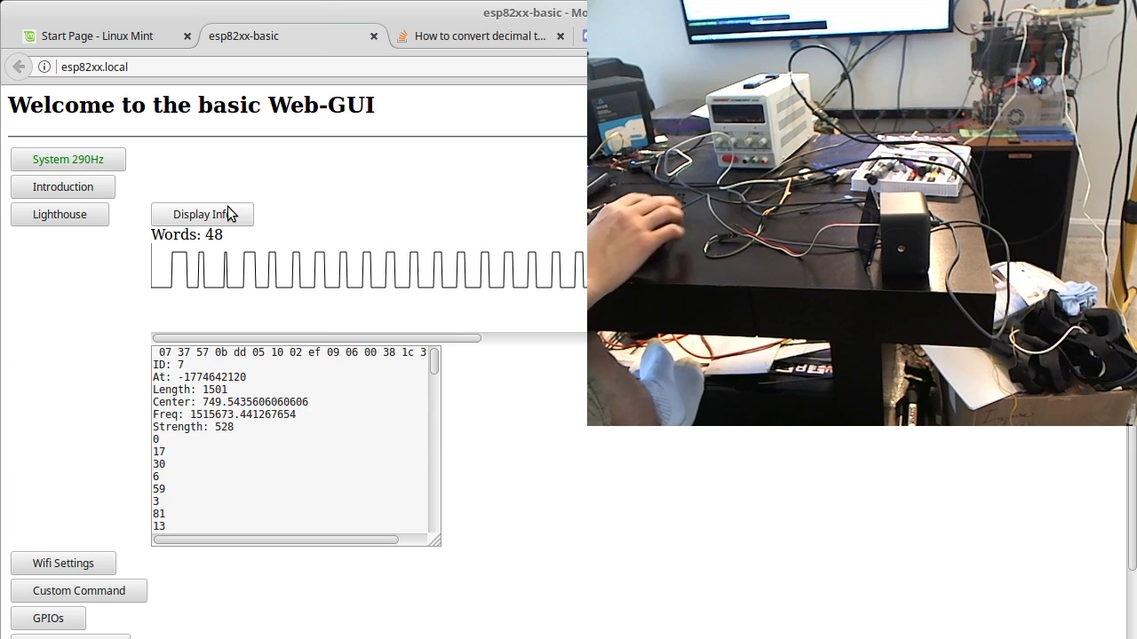
pyautogui.click(227, 213)
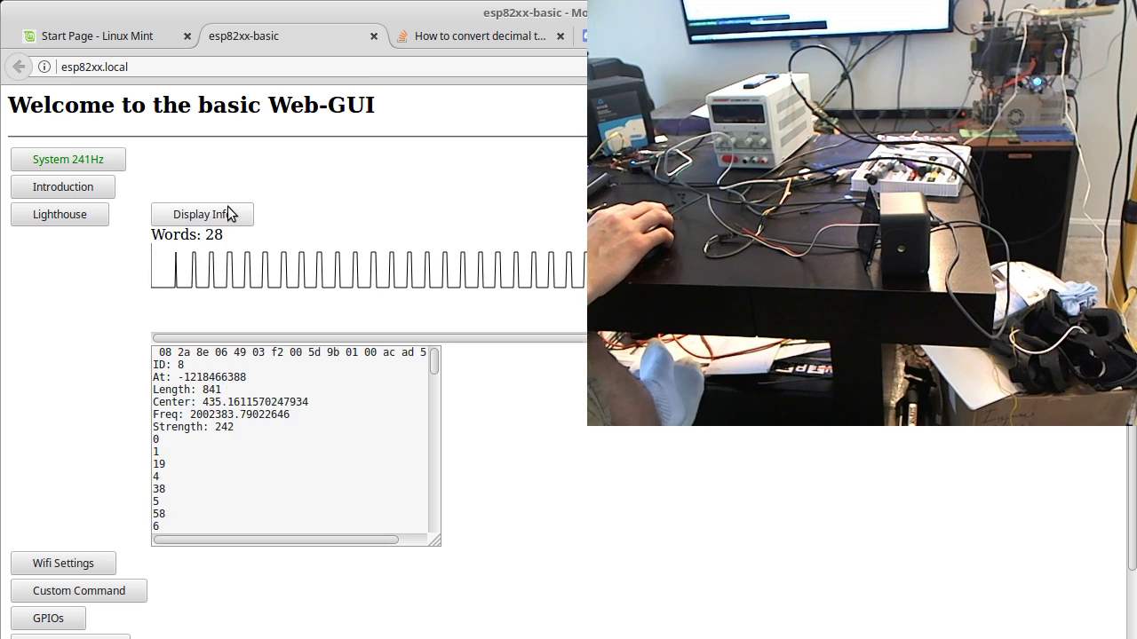
pyautogui.hotkey('alt', 'Tab')
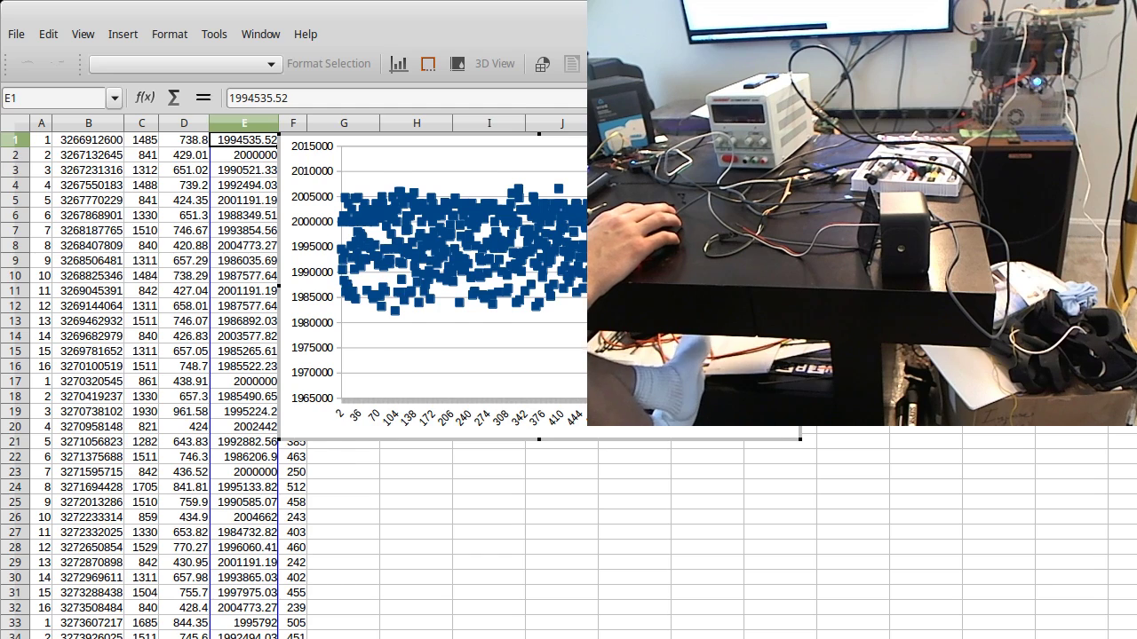
pyautogui.press('Escape')
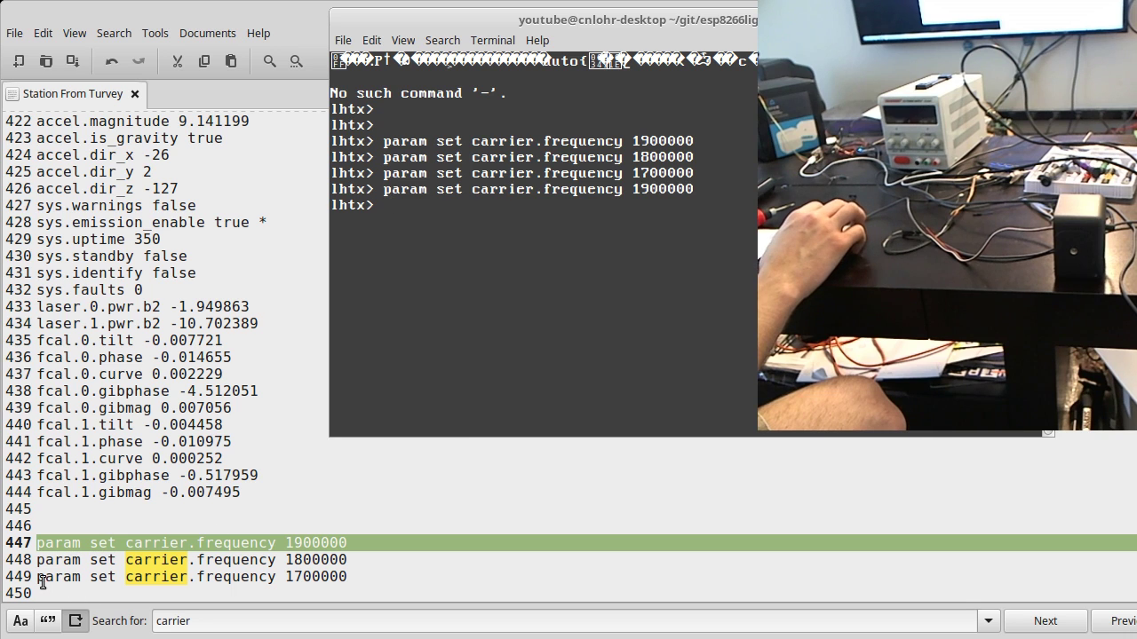
# Paste and run the carrier.frequency 1800000 command from the notes in the lighthouse console
pyautogui.click(40, 560)
pyautogui.hotkey('alt', 'Tab')
pyautogui.rightClick(584, 263)
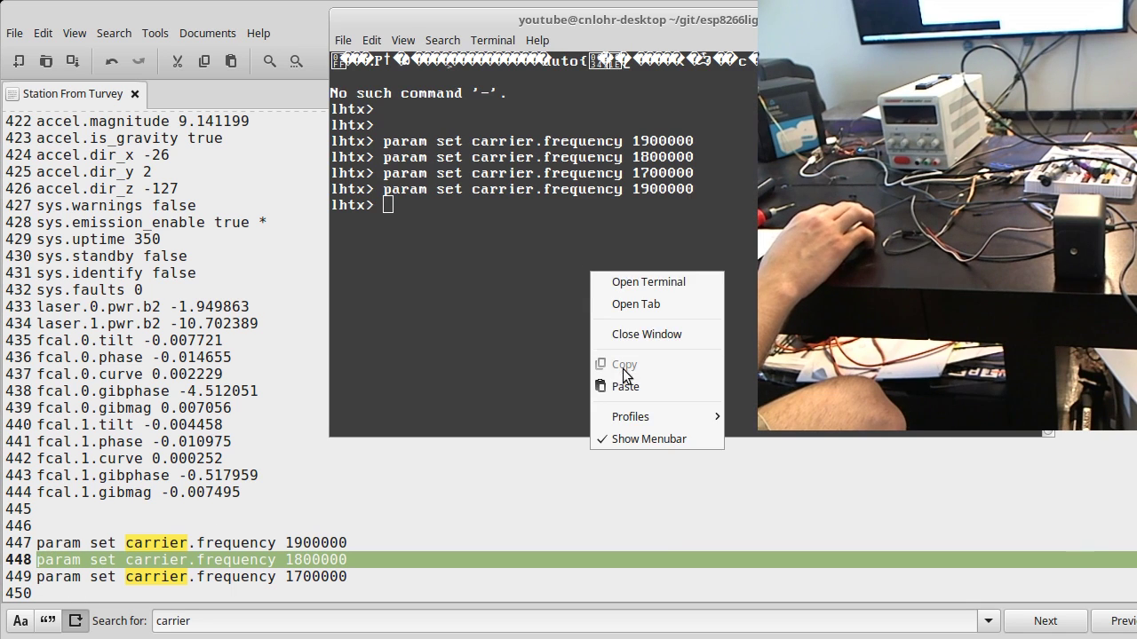
pyautogui.click(615, 382)
# Paste and run the carrier.frequency 1700000 command in the console
pyautogui.click(56, 578)
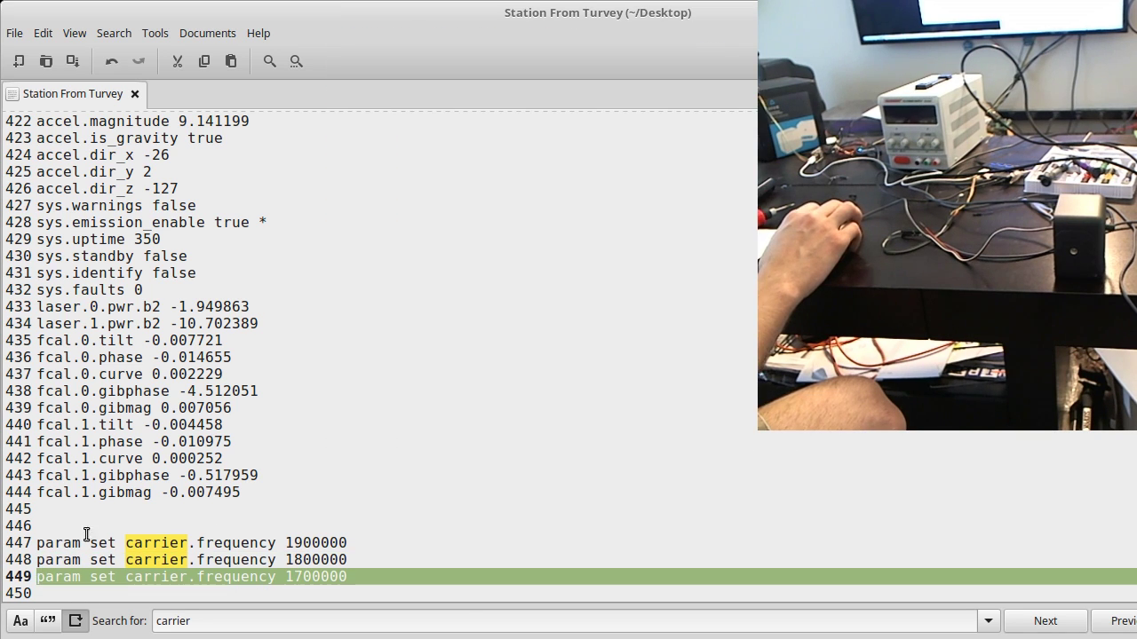
pyautogui.hotkey('alt', 'Tab')
pyautogui.rightClick(548, 260)
pyautogui.click(574, 376)
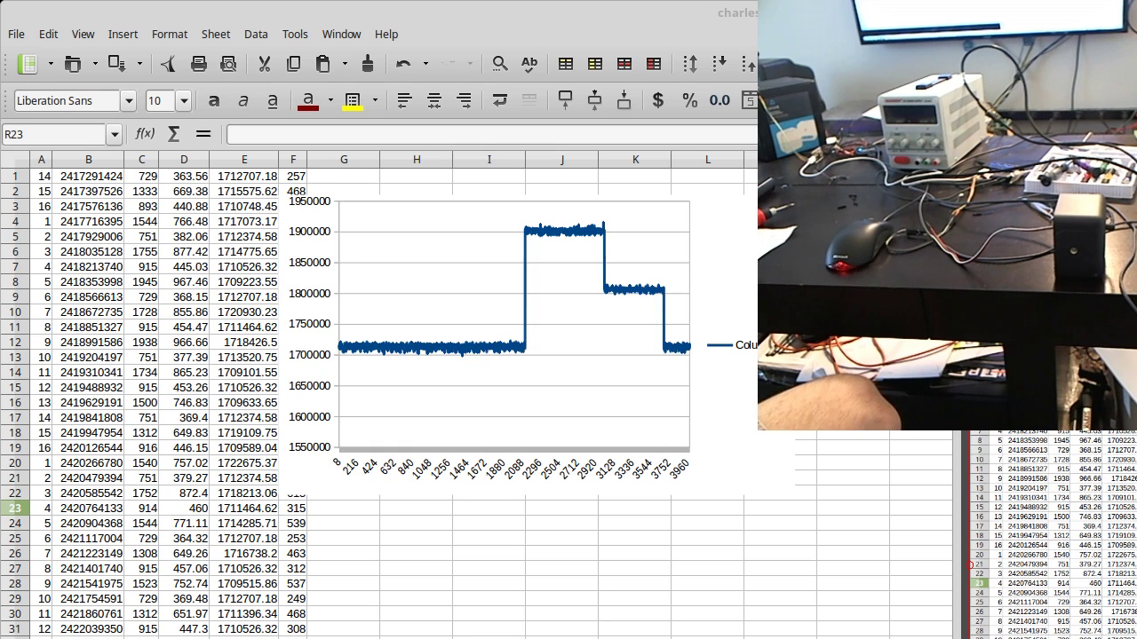
# Rerun the makesweep command on /dev/ttyUSB1 in the sweep terminal
pyautogui.hotkey('ctrl', 'alt', 'Right')
pyautogui.click(536, 262)
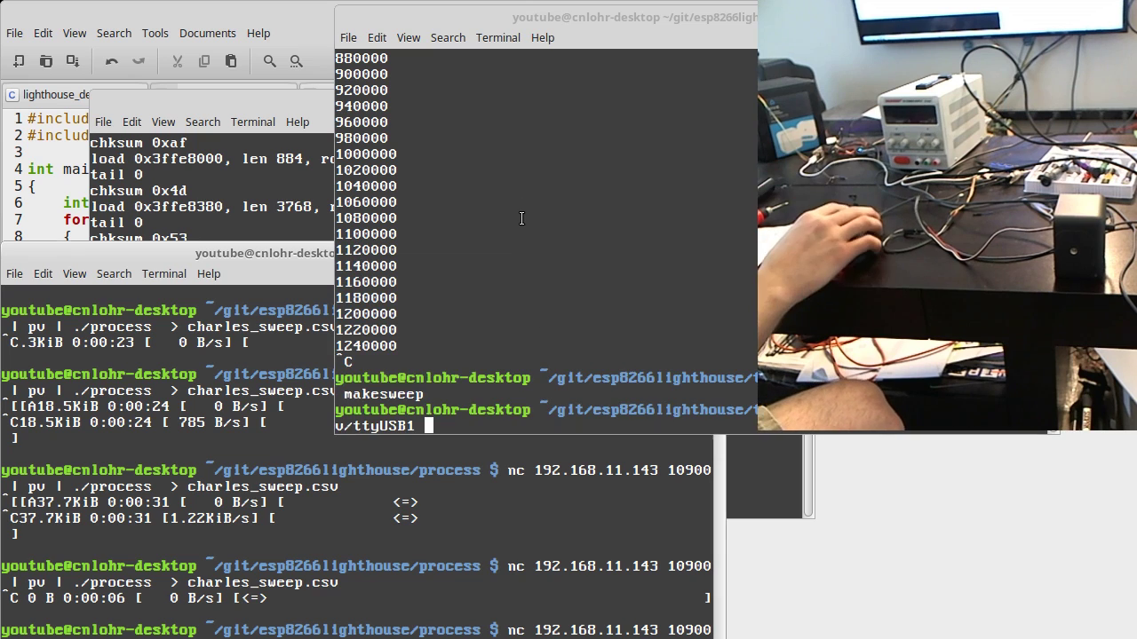
pyautogui.press('Return')
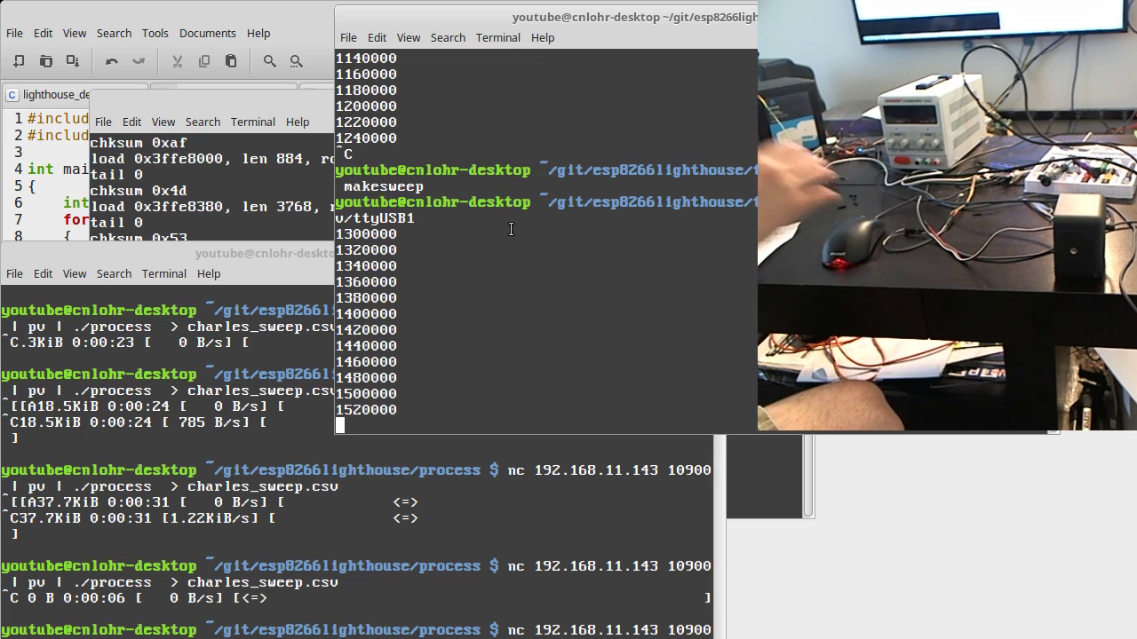
# Chart the column E frequency values in Calc and enlarge the chart across the sheet
pyautogui.hotkey('alt', 'Tab')
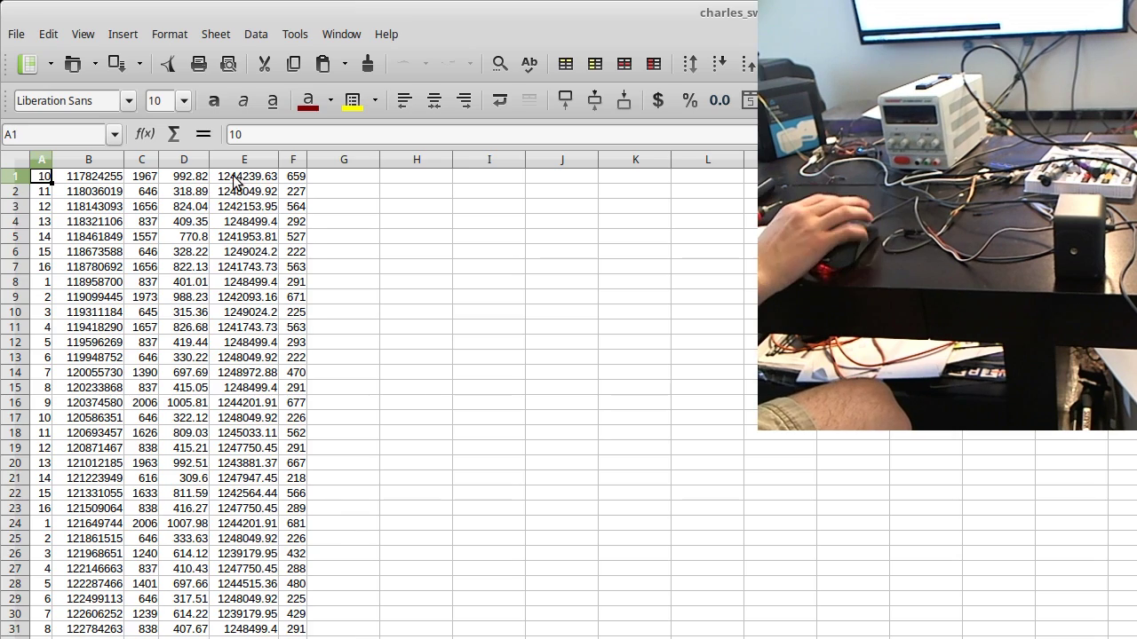
pyautogui.click(244, 159)
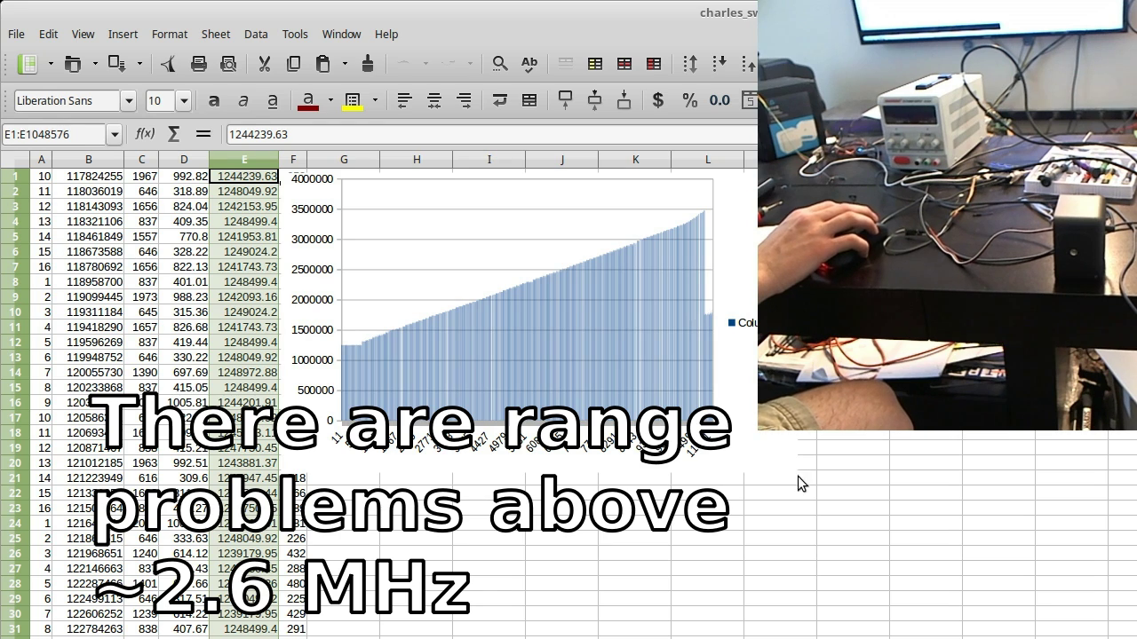
pyautogui.doubleClick(781, 417)
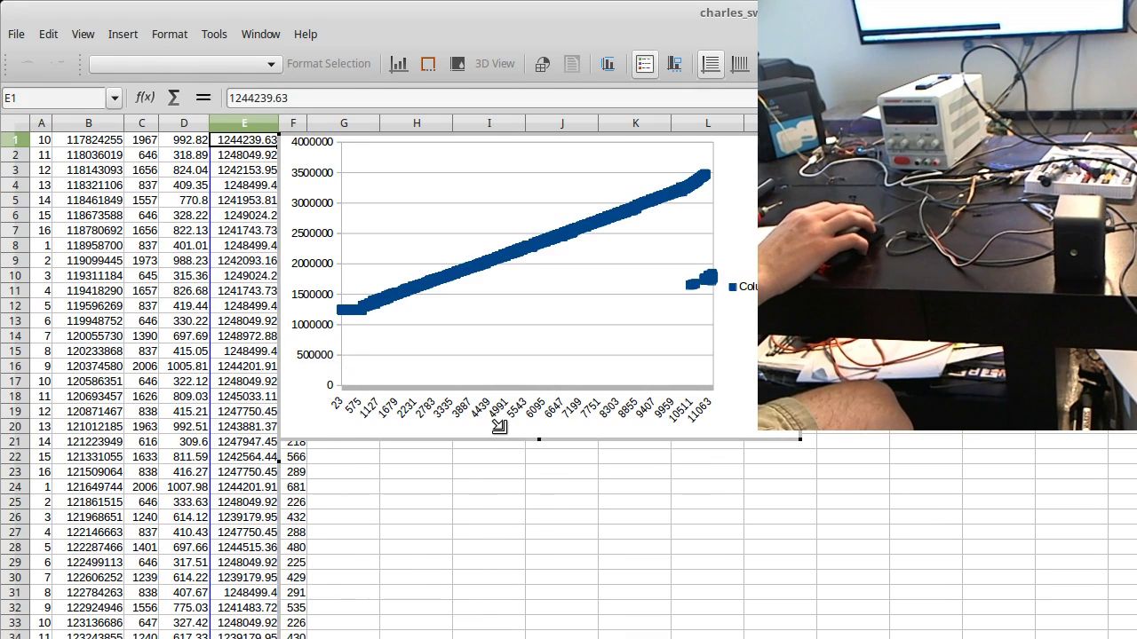
pyautogui.moveTo(499, 428); pyautogui.dragTo(533, 622)
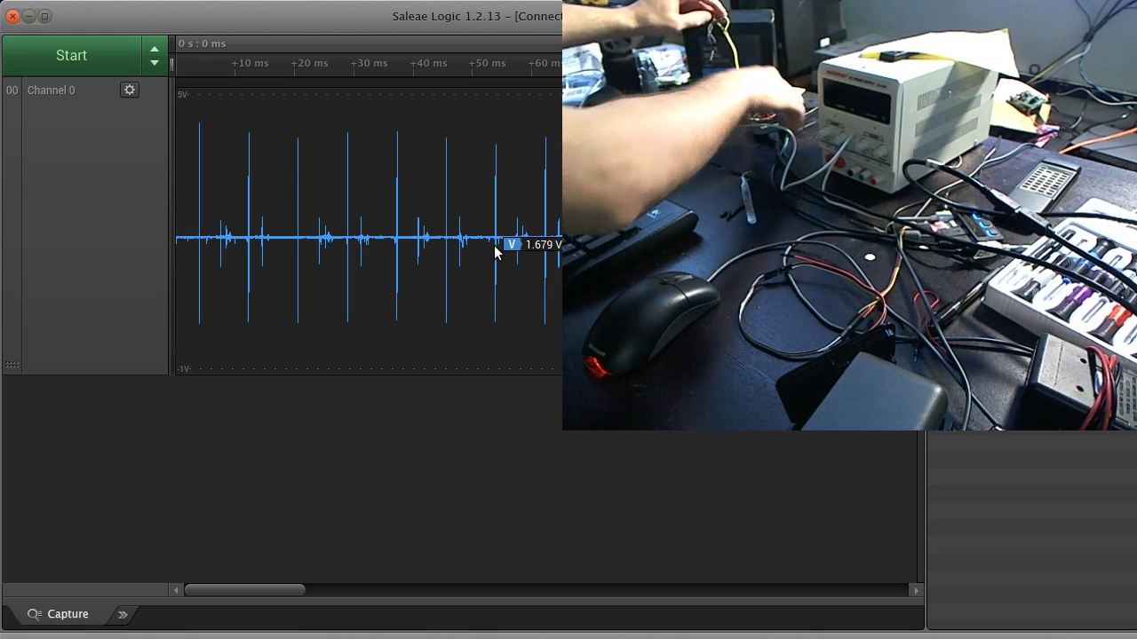
# Record a new Saleae Logic capture of the Channel 0 photodiode signal
pyautogui.hotkey('ctrl', 'r')
pyautogui.scroll(3, 487, 238)
pyautogui.scroll(3, 487, 238)
pyautogui.scroll(3, 487, 238)
pyautogui.scroll(3, 479, 239)
pyautogui.scroll(-3, 469, 239)
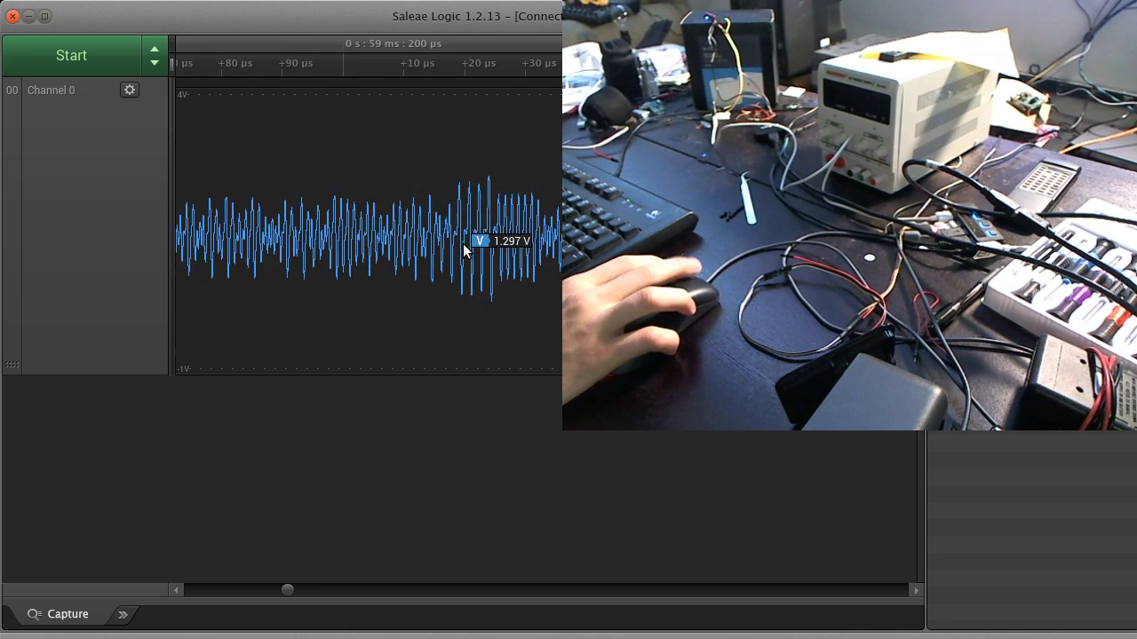
pyautogui.scroll(-3, 463, 244)
pyautogui.scroll(-2, 462, 244)
pyautogui.scroll(-3, 463, 243)
pyautogui.scroll(-3, 465, 244)
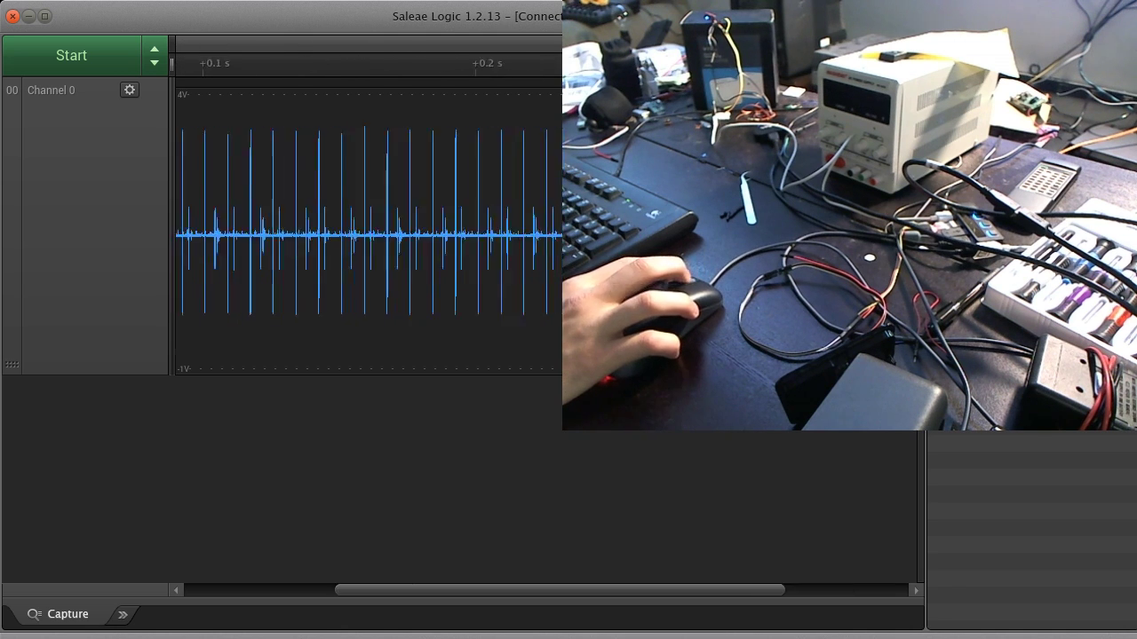
pyautogui.scroll(4, 465, 244)
pyautogui.scroll(4, 465, 243)
pyautogui.scroll(-4, 464, 243)
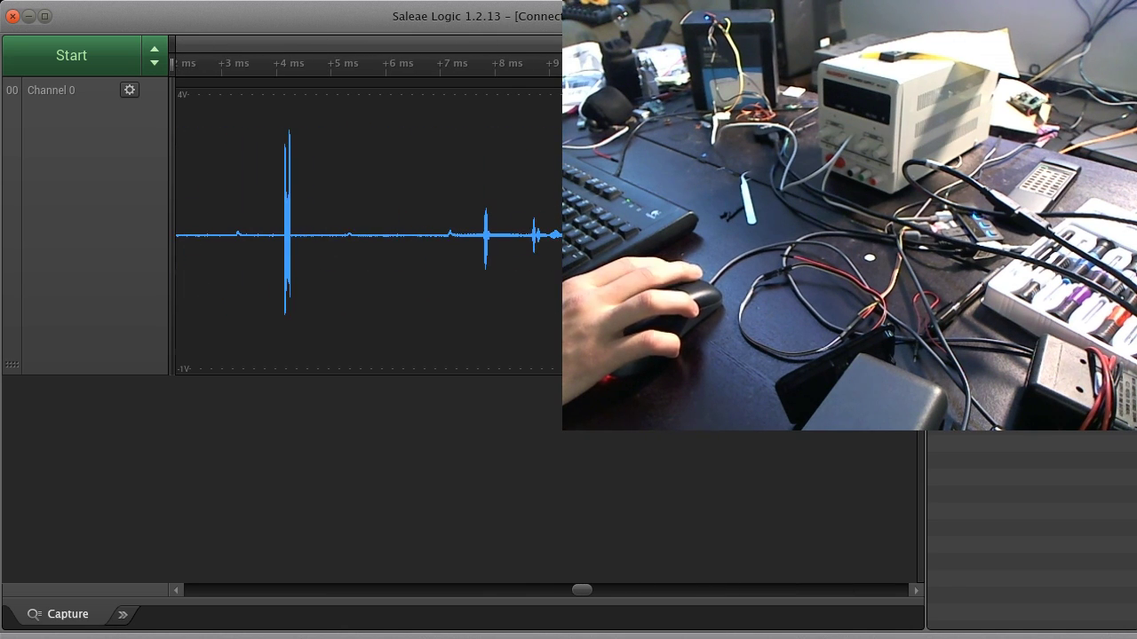
pyautogui.scroll(-4, 553, 235)
pyautogui.scroll(3, 553, 234)
pyautogui.scroll(3, 553, 234)
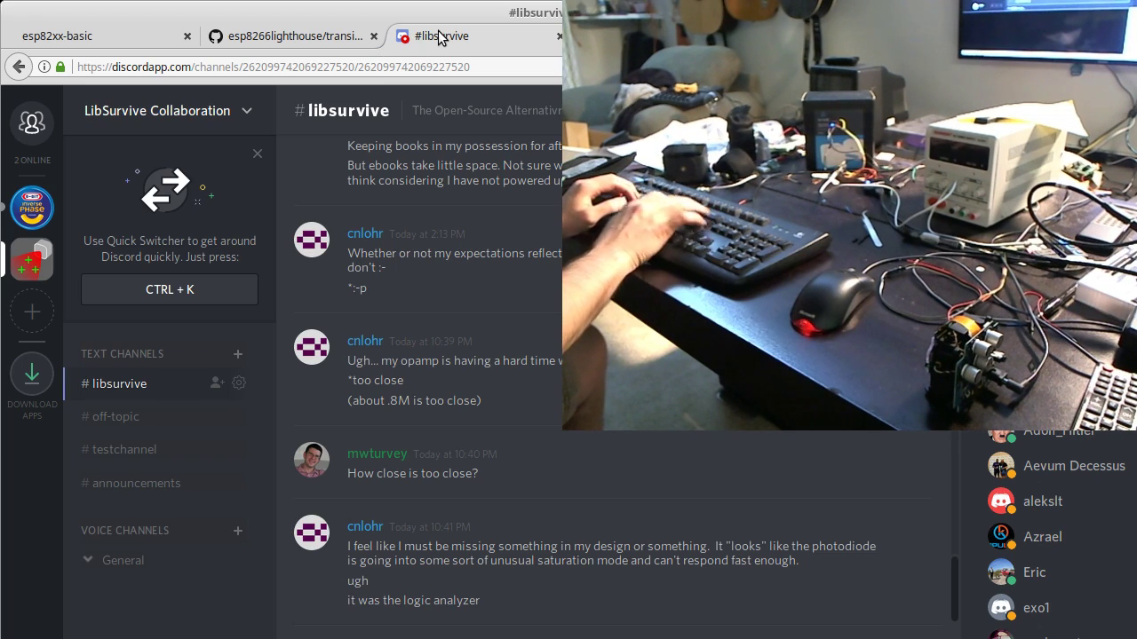
pyautogui.scroll(-5, 444, 355)
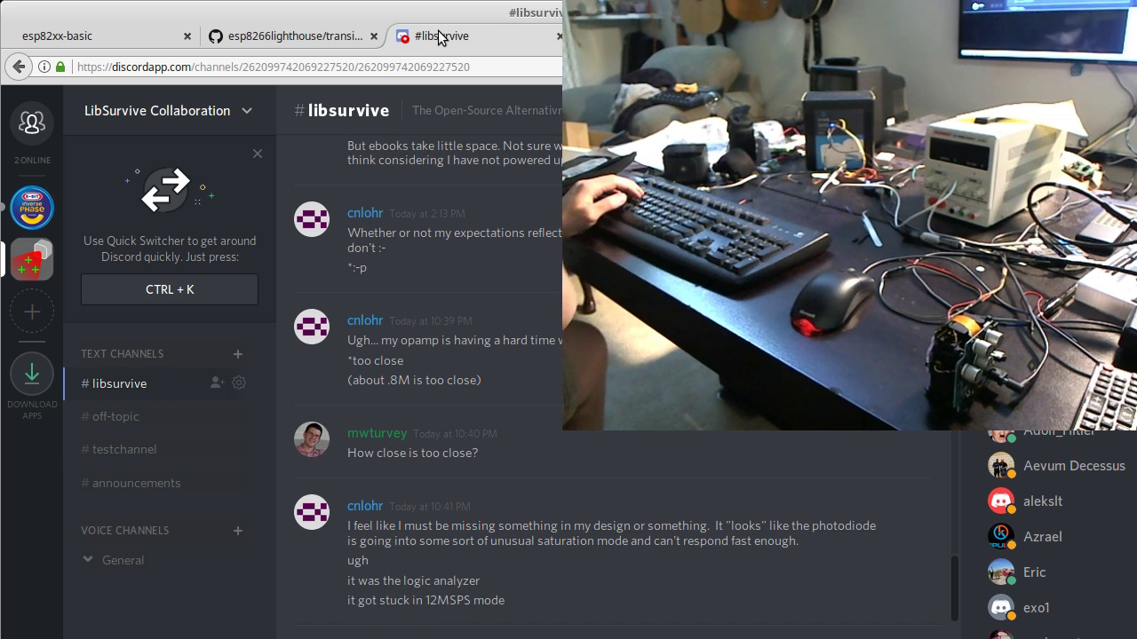
pyautogui.scroll(-5, 445, 355)
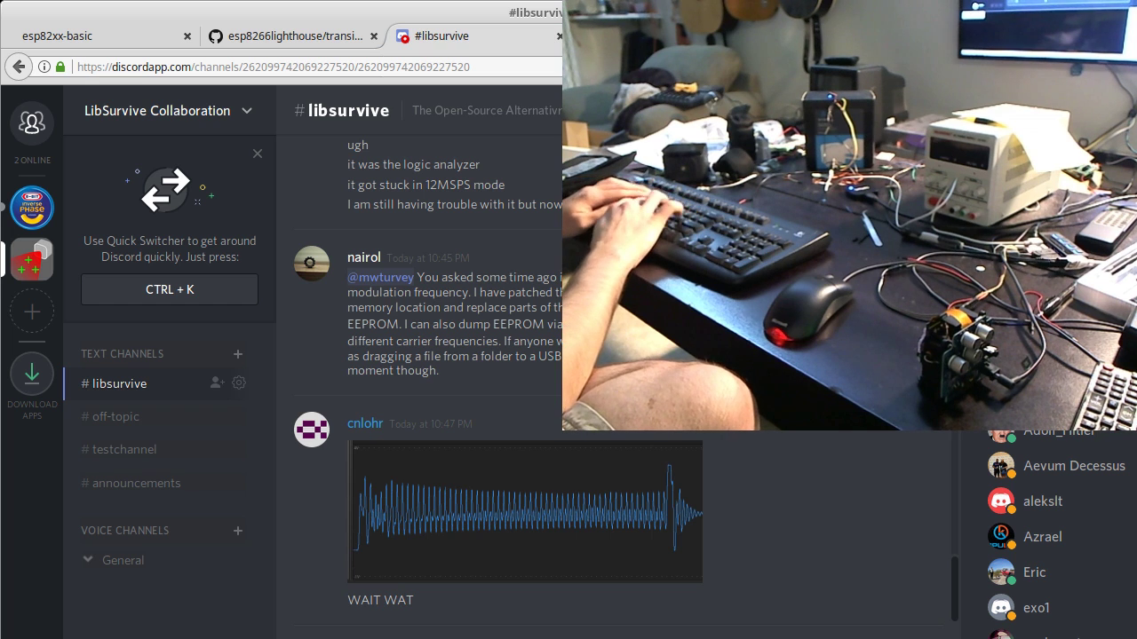
pyautogui.write('That is insane')
# Post 'That is insane' in #libsurvive, then open the FDM Sweep Test spreadsheet link
pyautogui.press('Return')
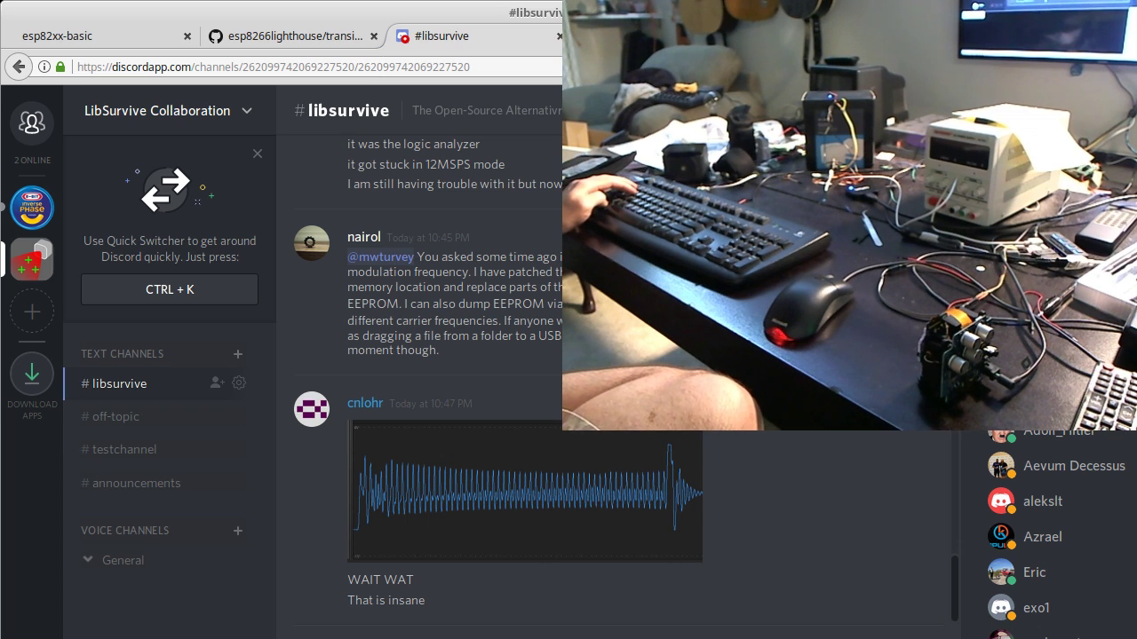
pyautogui.hotkey('alt', 'Tab')
pyautogui.hotkey('alt', 'Tab')
pyautogui.hotkey('alt', 'Down')
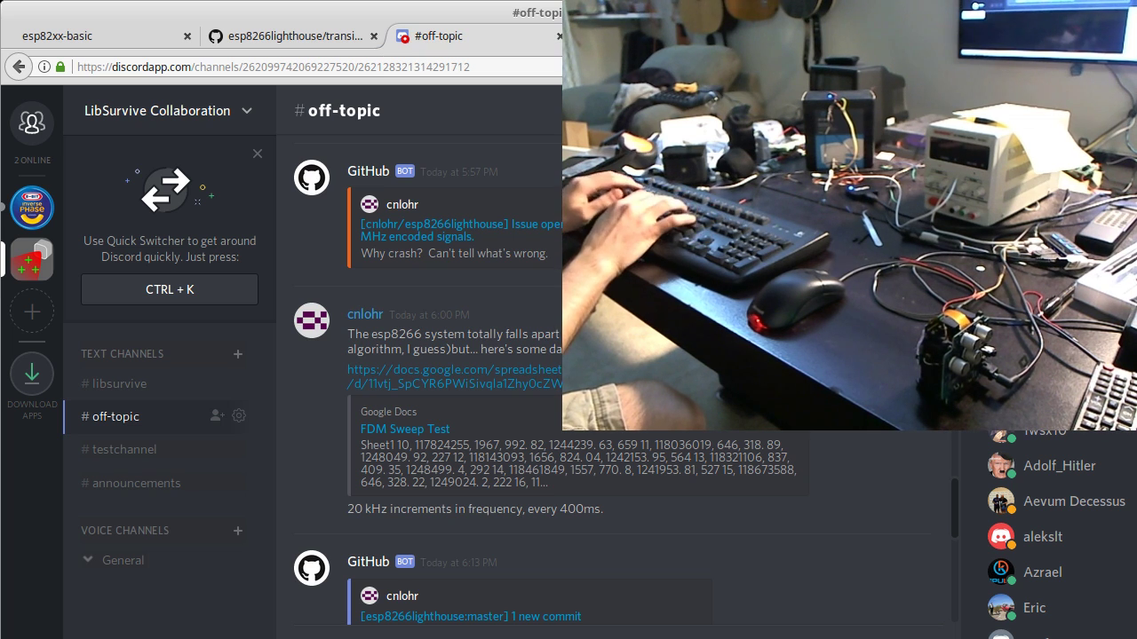
pyautogui.scroll(-10, 557, 533)
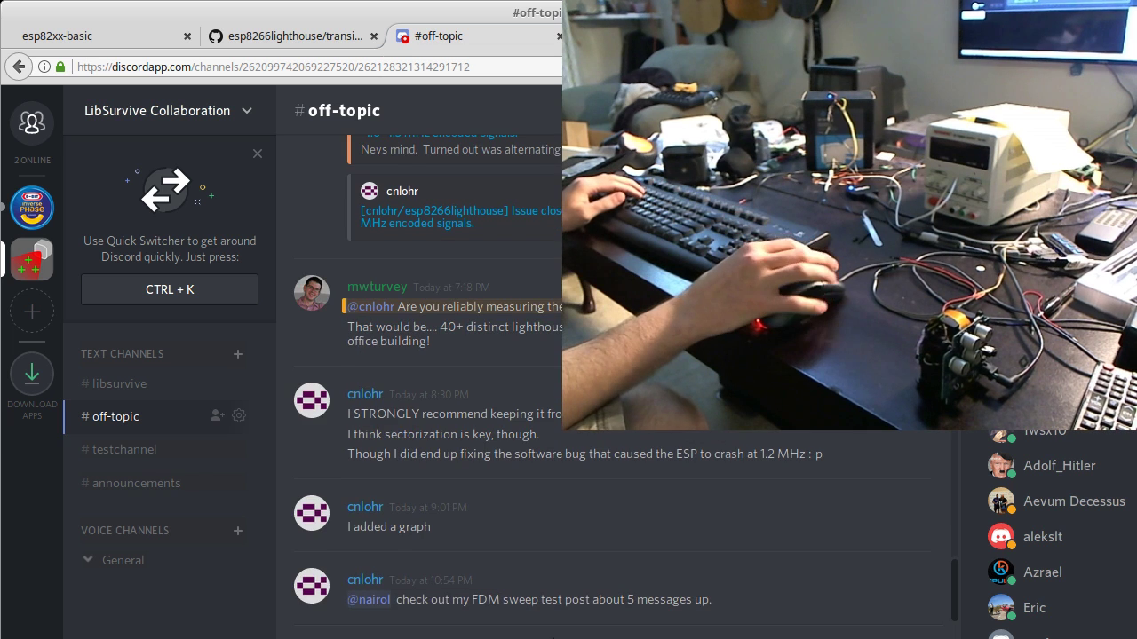
pyautogui.scroll(5, 557, 533)
pyautogui.scroll(5, 533, 399)
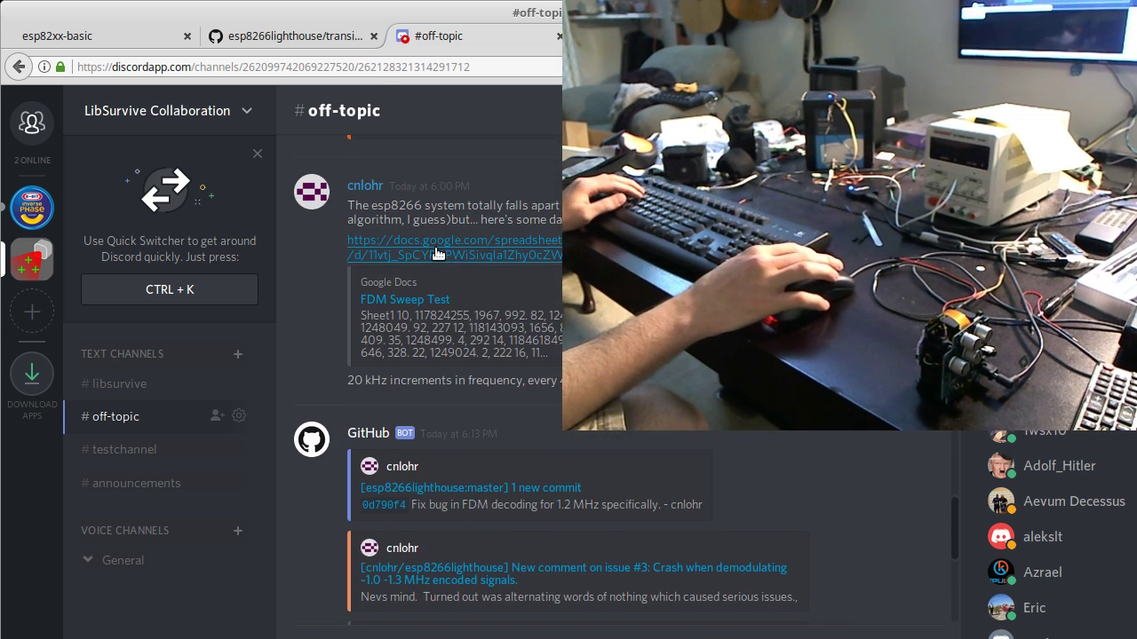
pyautogui.click(437, 253)
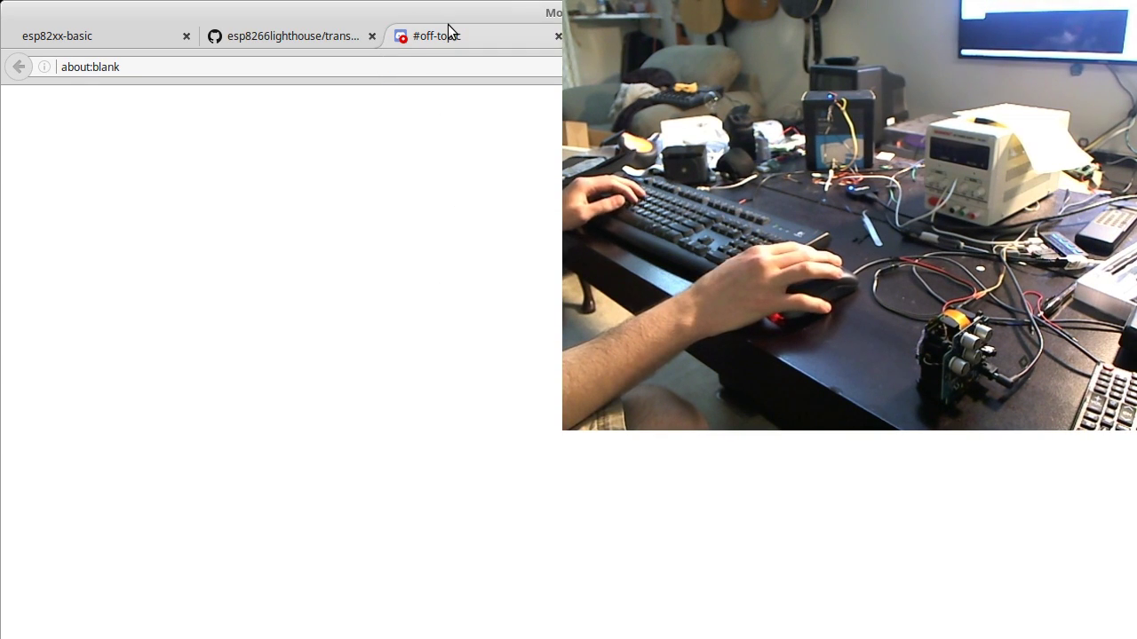